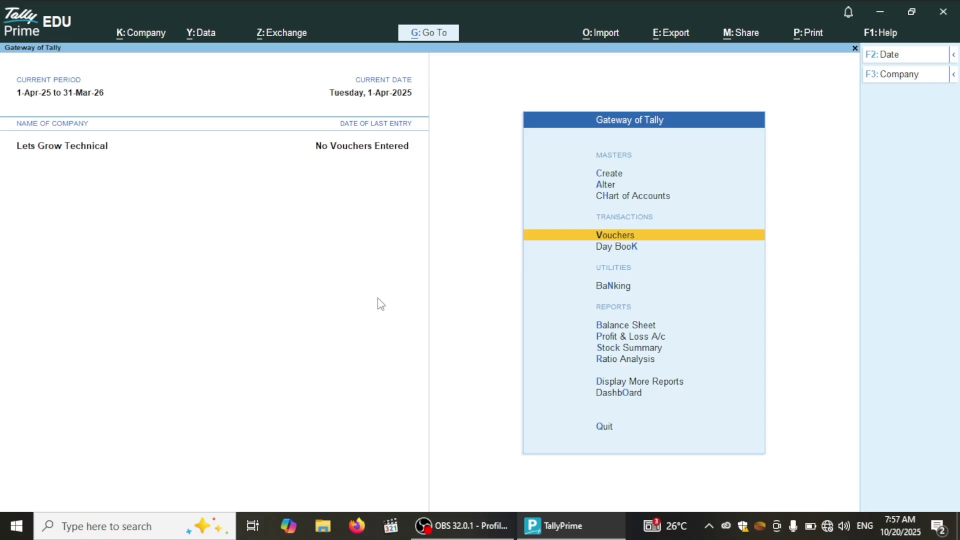
View the blank purchase voucher entry screen and the Day Book, returning to the Gateway of Tally.
key("Return")
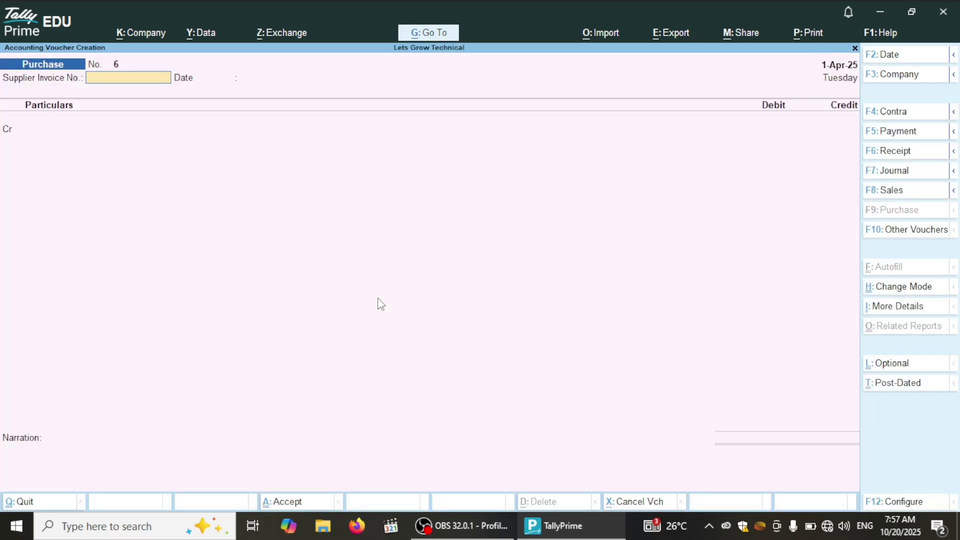
key("Escape")
key("y")
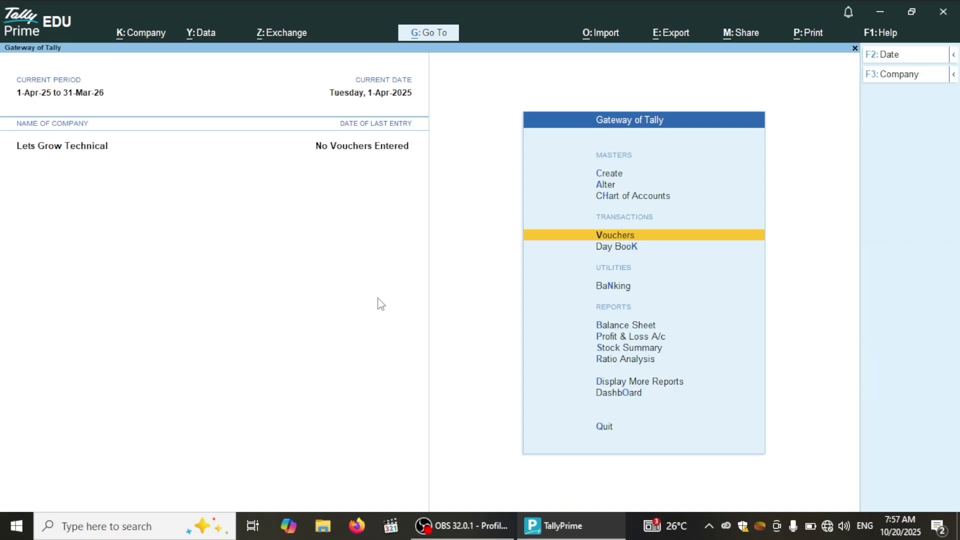
key("Down")
key("Return")
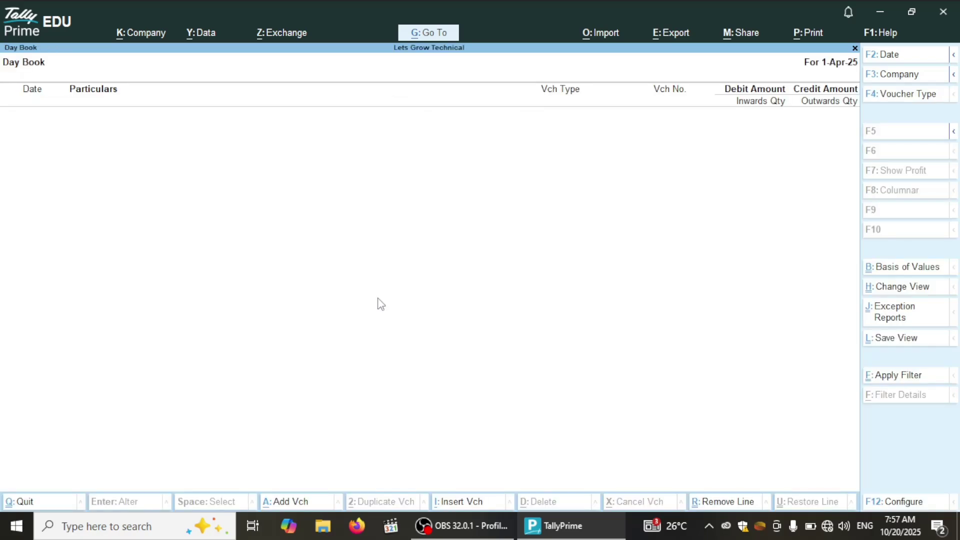
key("Escape")
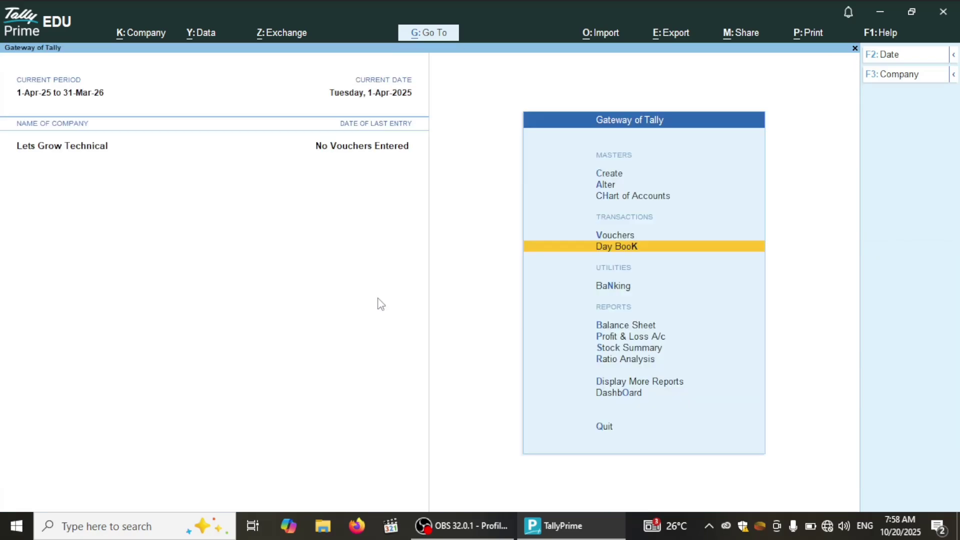
key("Down")
key("Down")
key("Down")
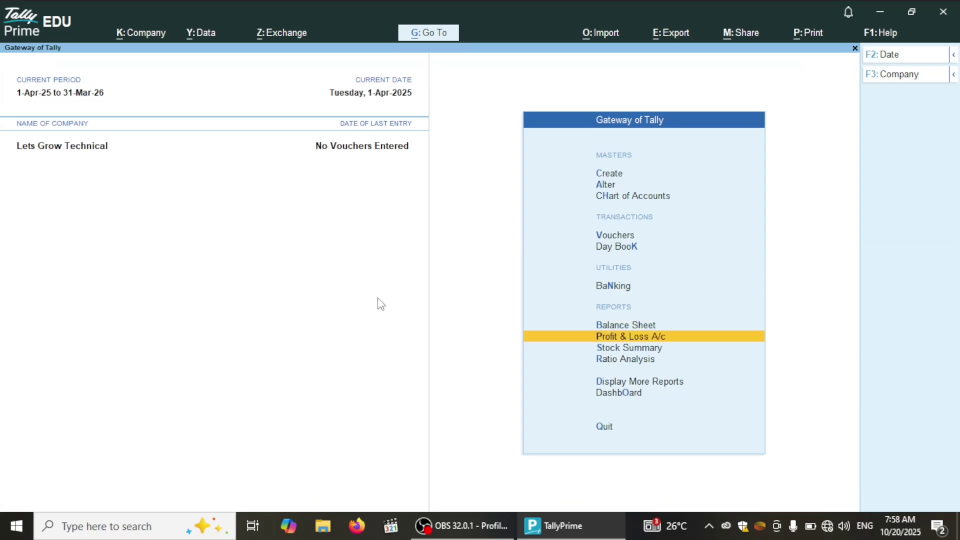
Start a purchase voucher without supplier invoice details and choose Cash as the credit ledger.
key("Up")
key("Up")
key("Up")
key("Up")
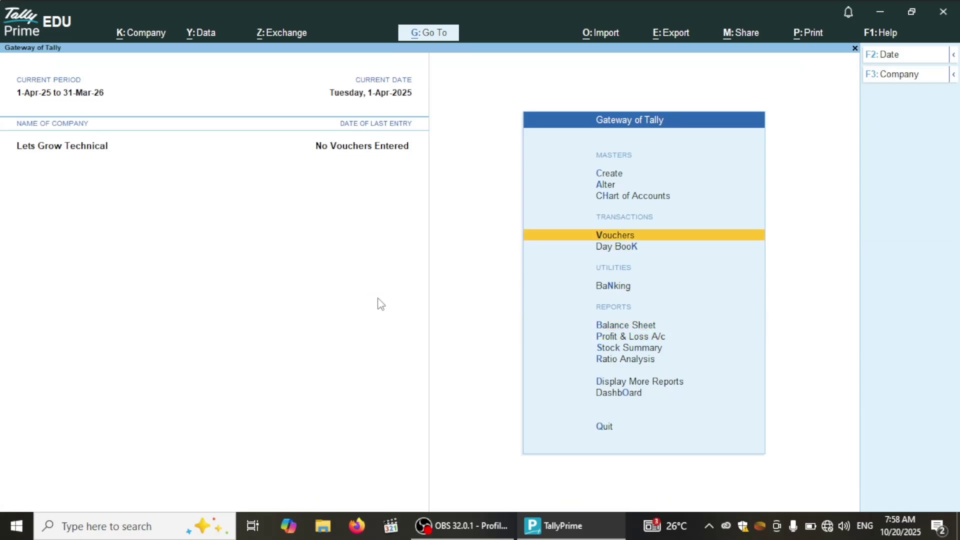
key("Return")
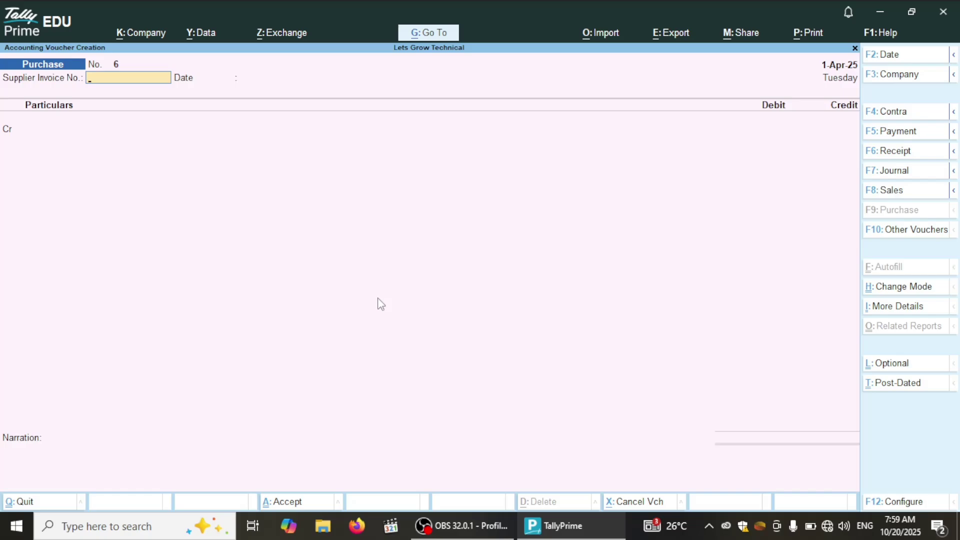
key("Return")
key("Return")
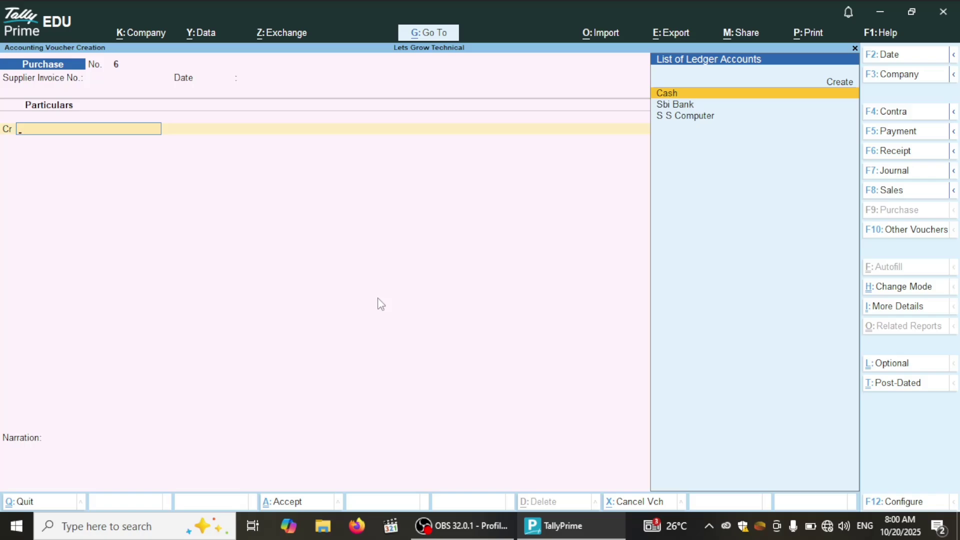
key("Return")
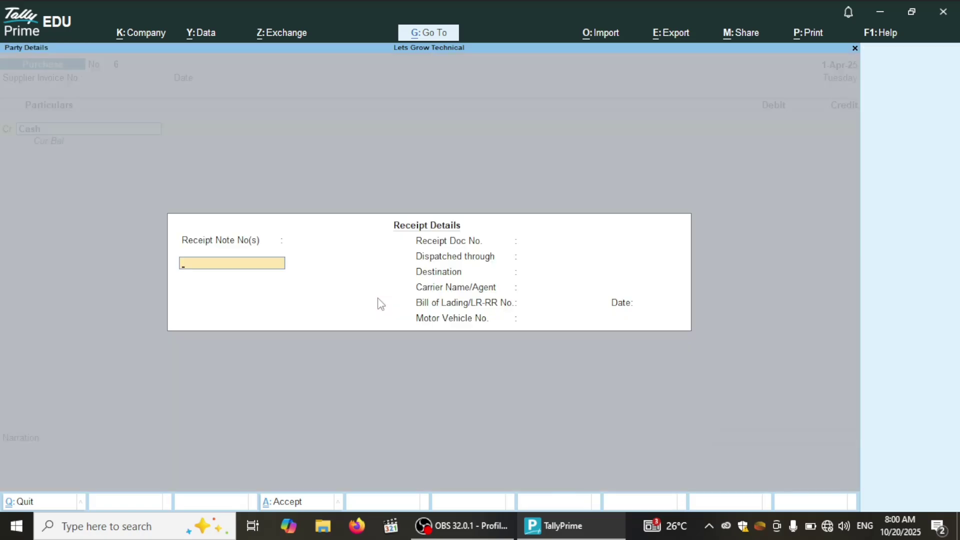
Leave the receipt details blank and accept the party details with Cash as the supplier.
key("Return")
key("Return")
key("Return")
key("Return")
key("Return")
key("Return")
key("Return")
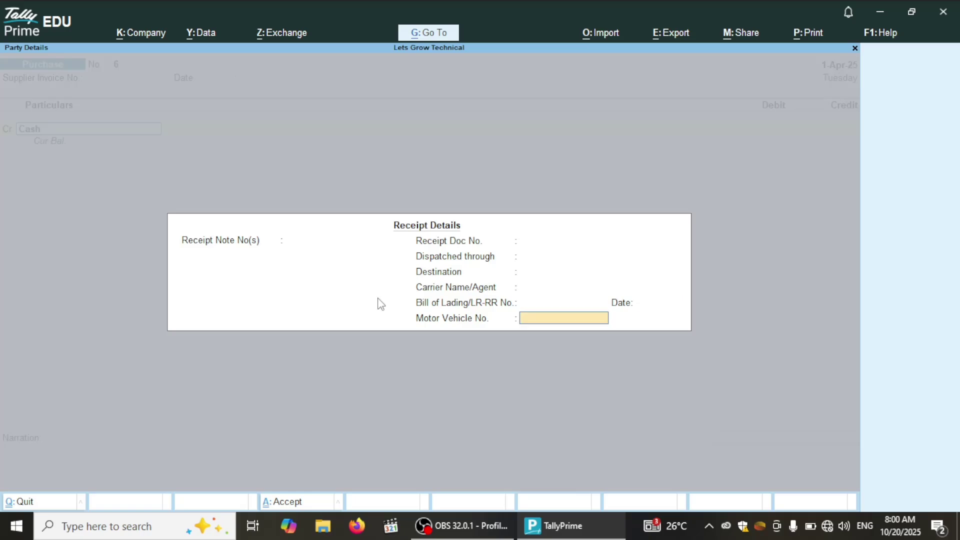
key("Return")
key("Return")
key("Return")
key("Return")
key("Return")
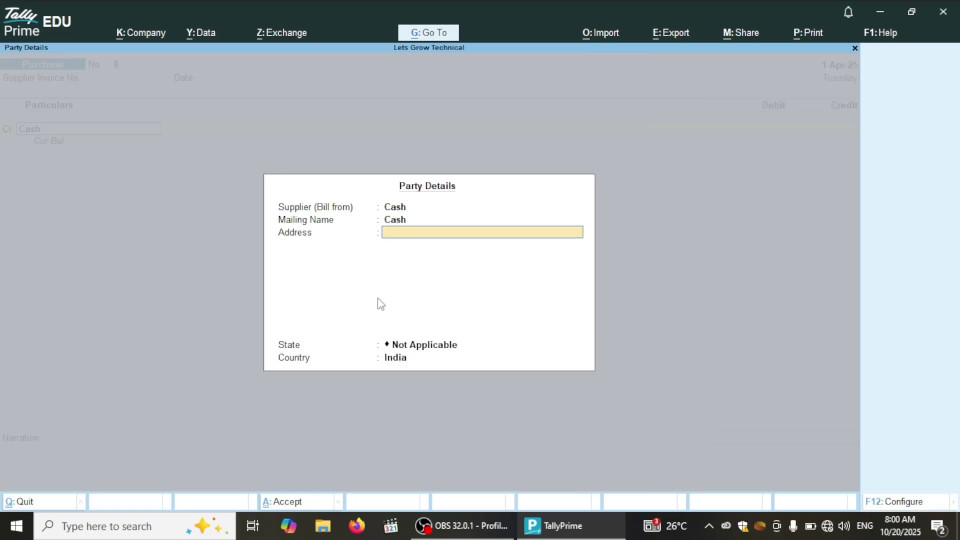
key("Return")
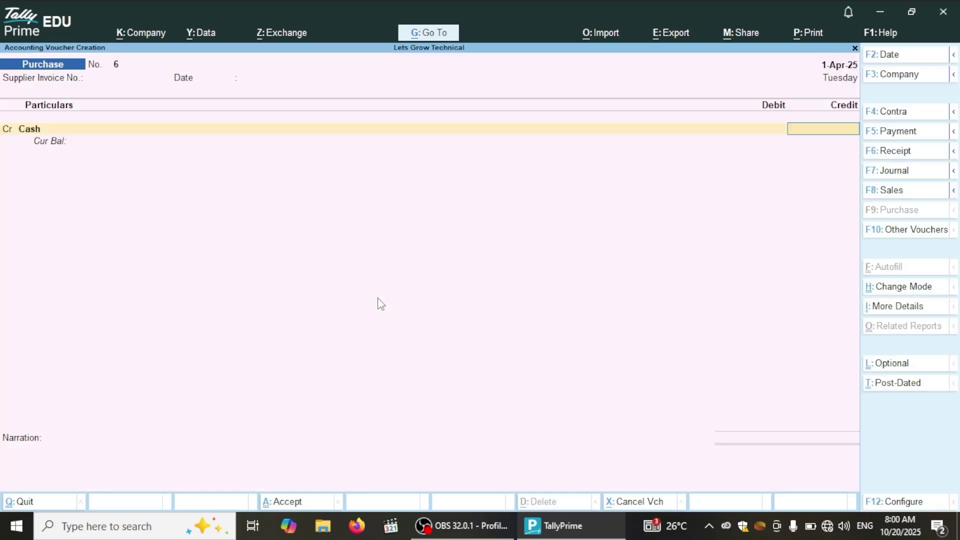
Credit Cash with 10,000 and dismiss the negative cash warning.
type("10000")
key("Return")
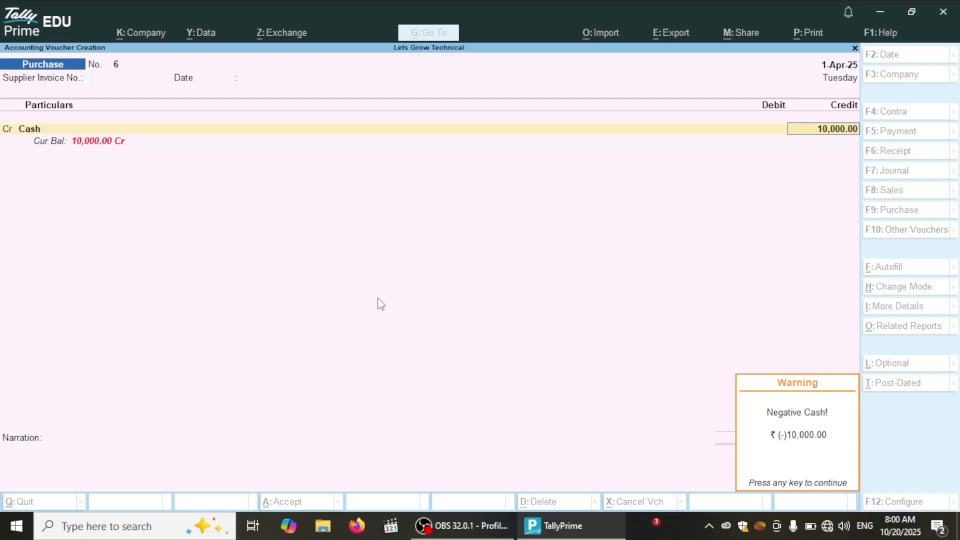
key("Return")
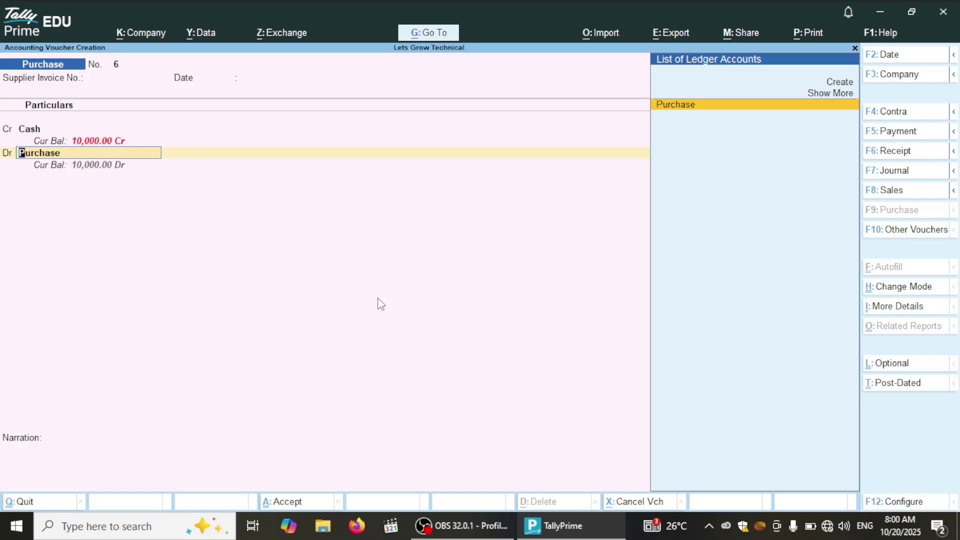
key("Up")
key("Up")
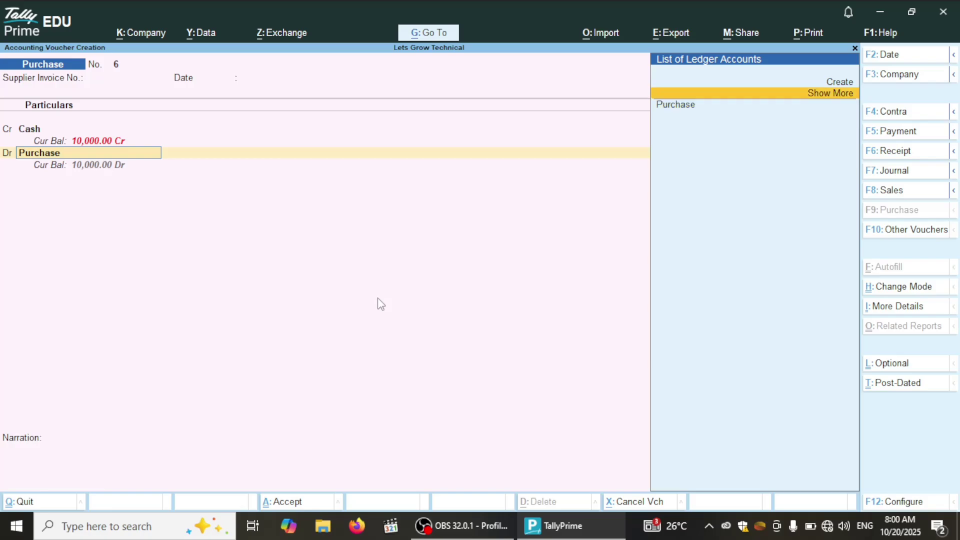
key("Down")
key("Up")
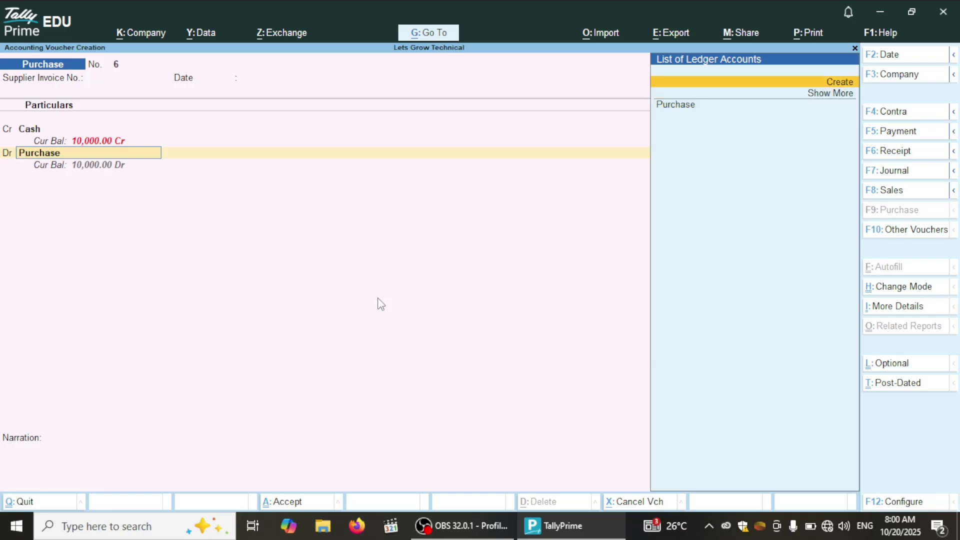
key("Down")
key("Down")
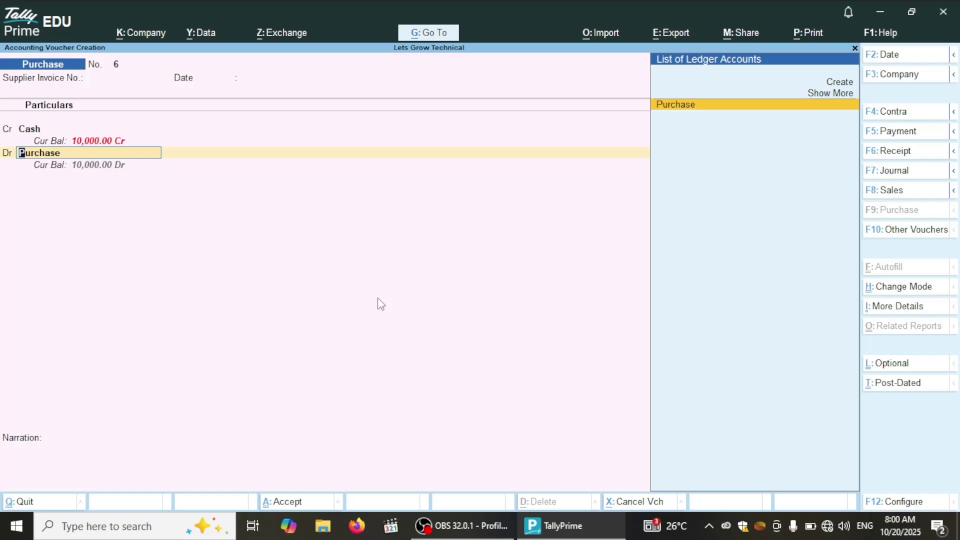
Debit the Purchase ledger 10,000 without inventory allocations or narration, and save the voucher.
key("Return")
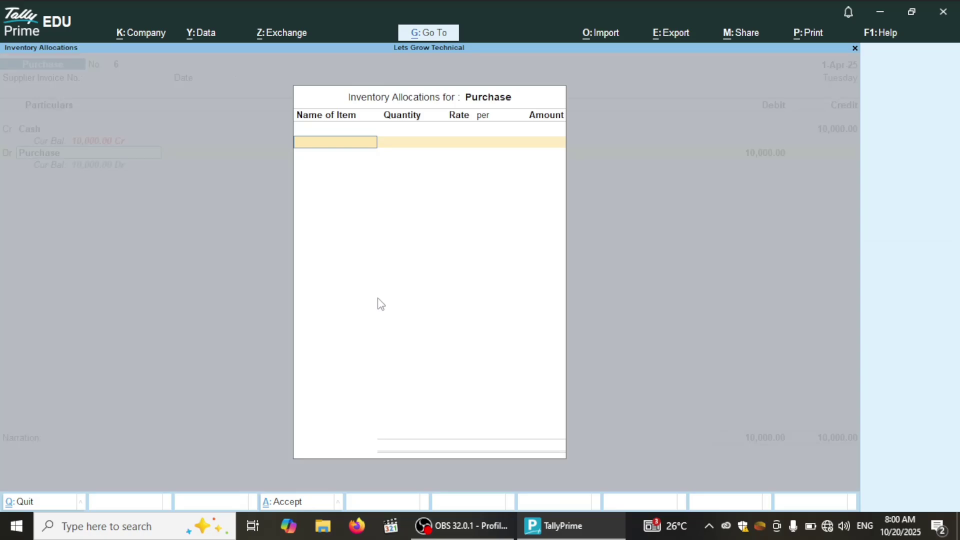
key("Return")
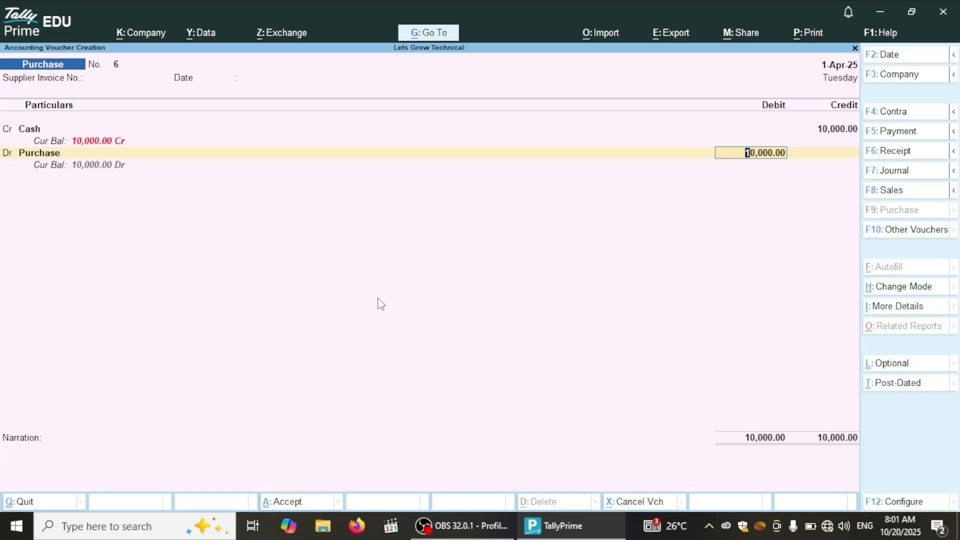
key("Return")
key("Return")
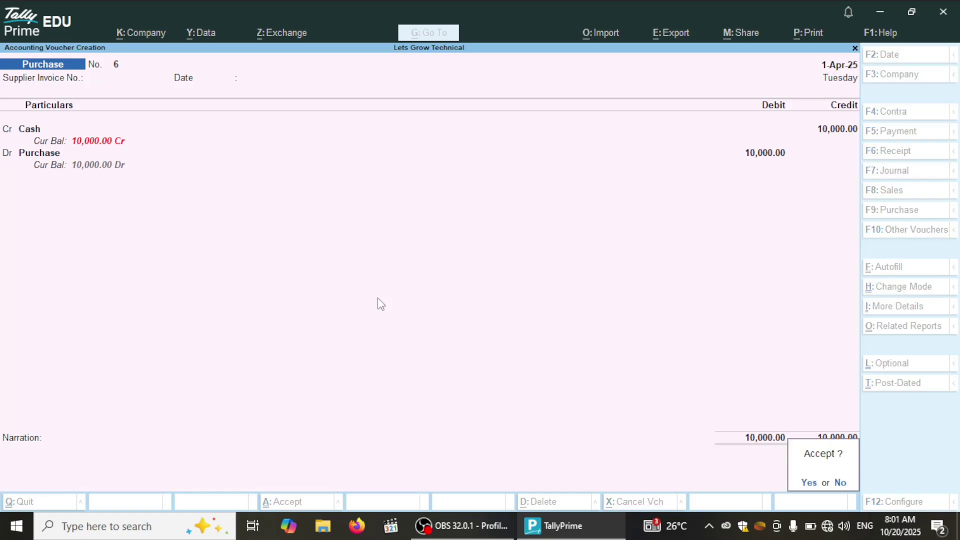
key("Return")
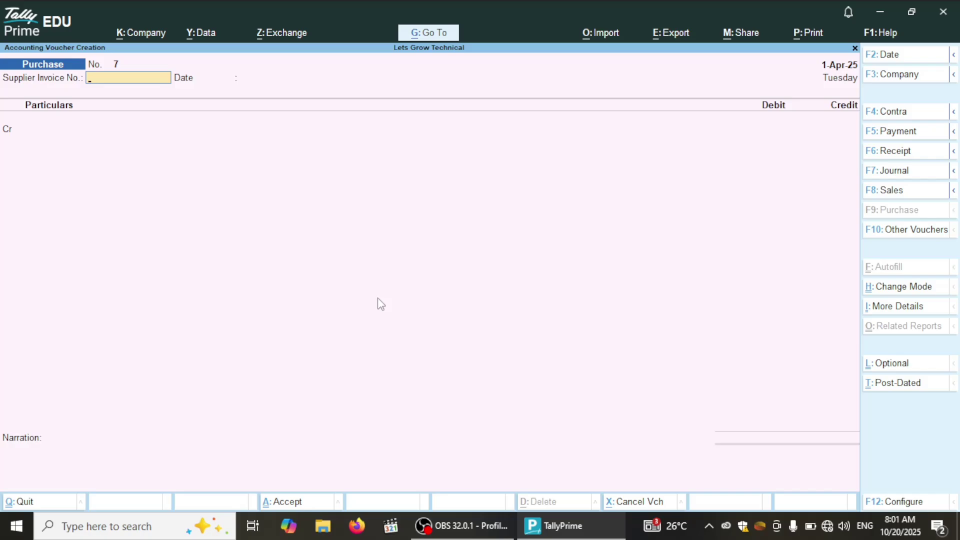
Leave voucher entry and check the saved cash purchase in the Day Book.
key("Escape")
key("Return")
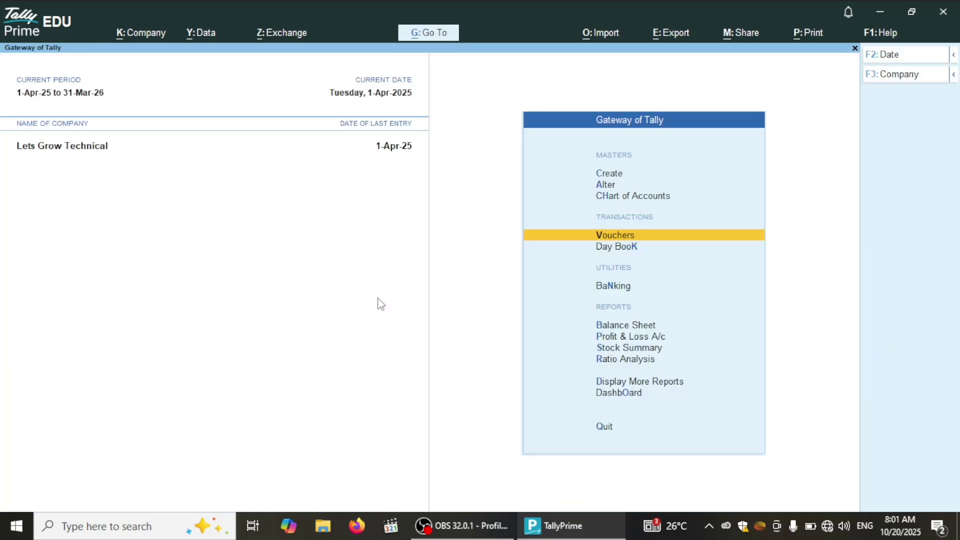
key("Down")
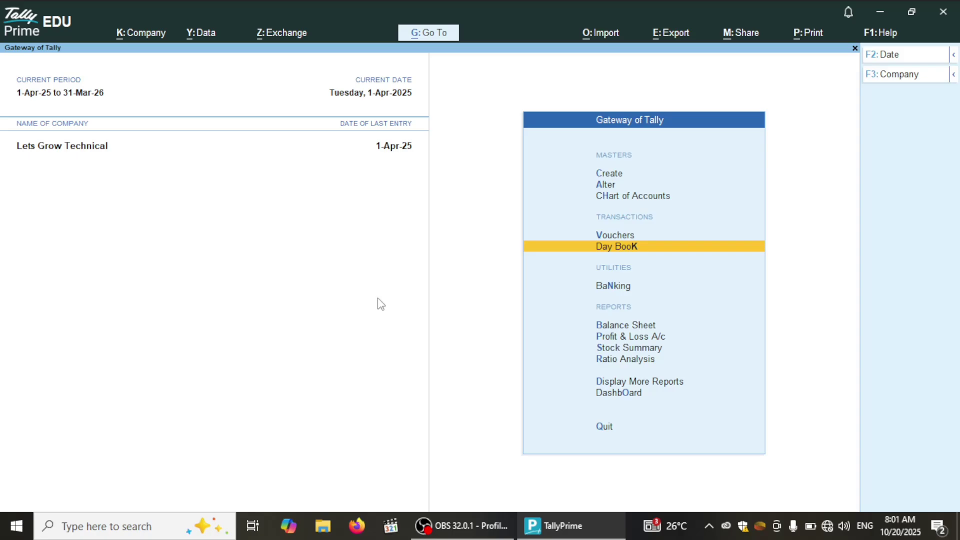
key("Return")
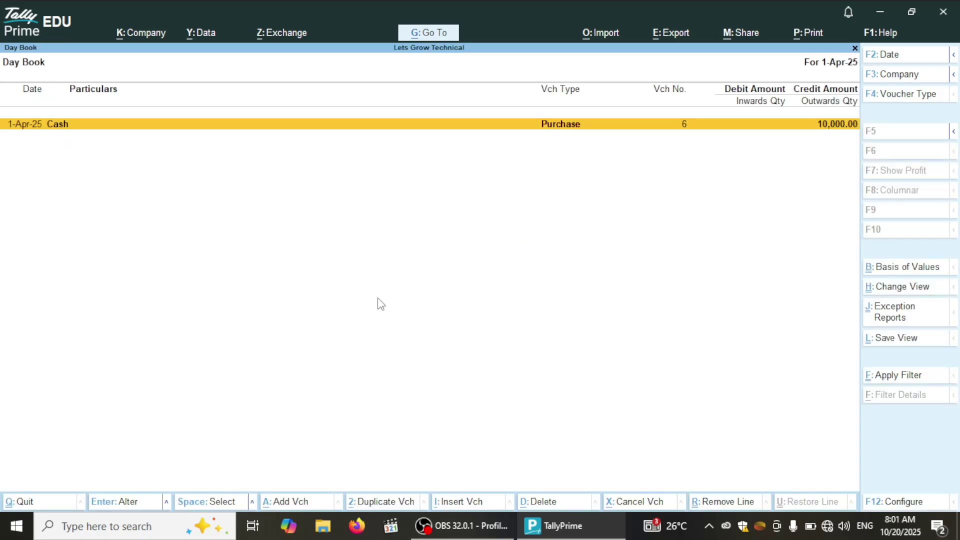
Examine the Sales Accounts and Gross Loss c/o entries in the Profit & Loss A/c report, and close it.
key("Escape")
key("Down")
key("Down")
key("Down")
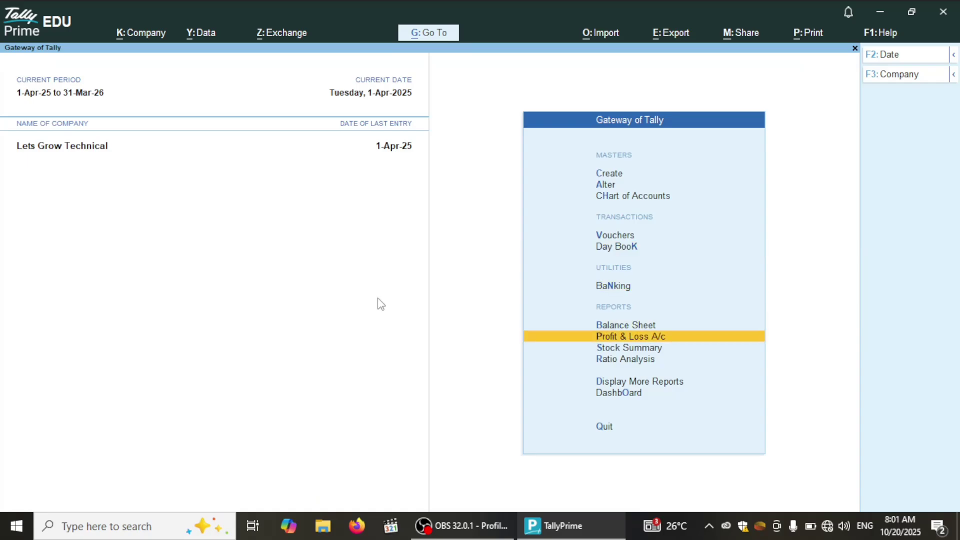
key("Return")
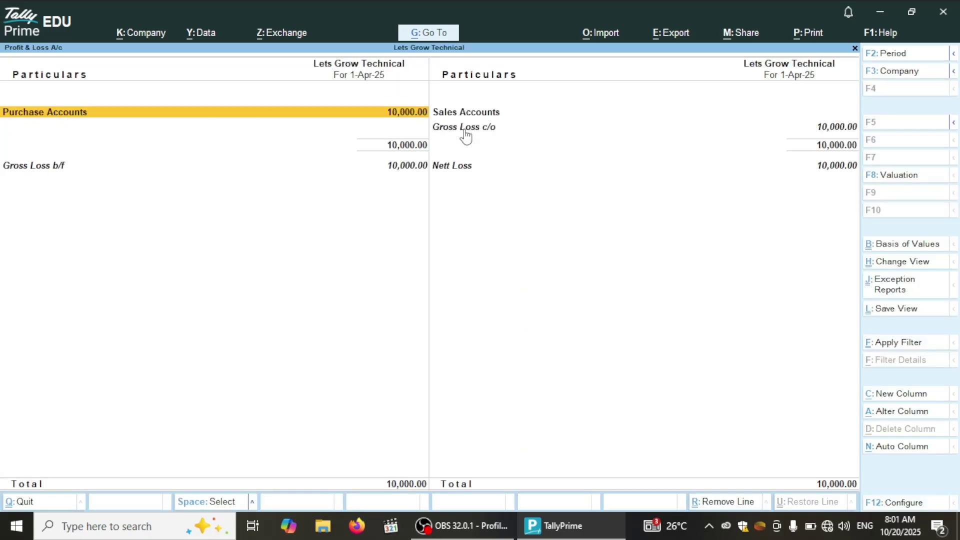
left_click(489, 114)
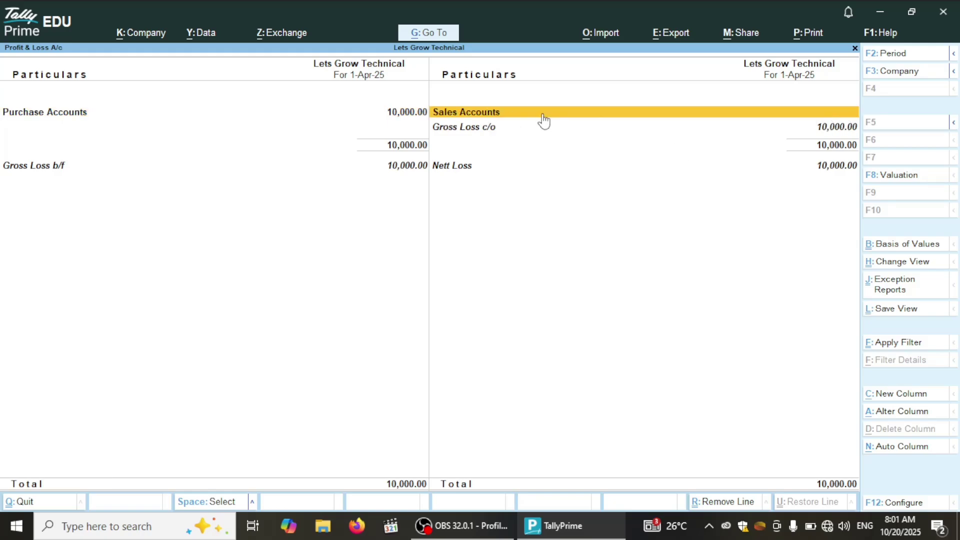
left_click(818, 131)
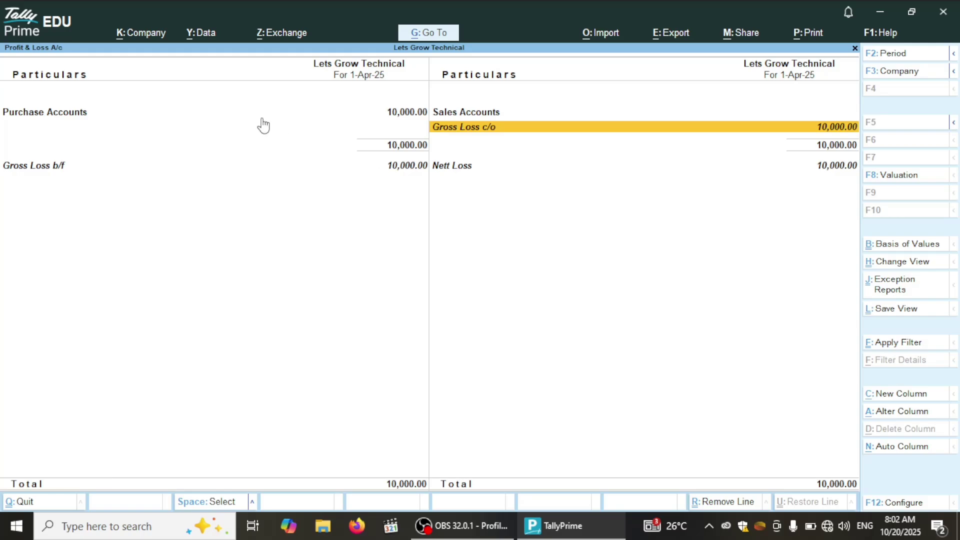
key("Escape")
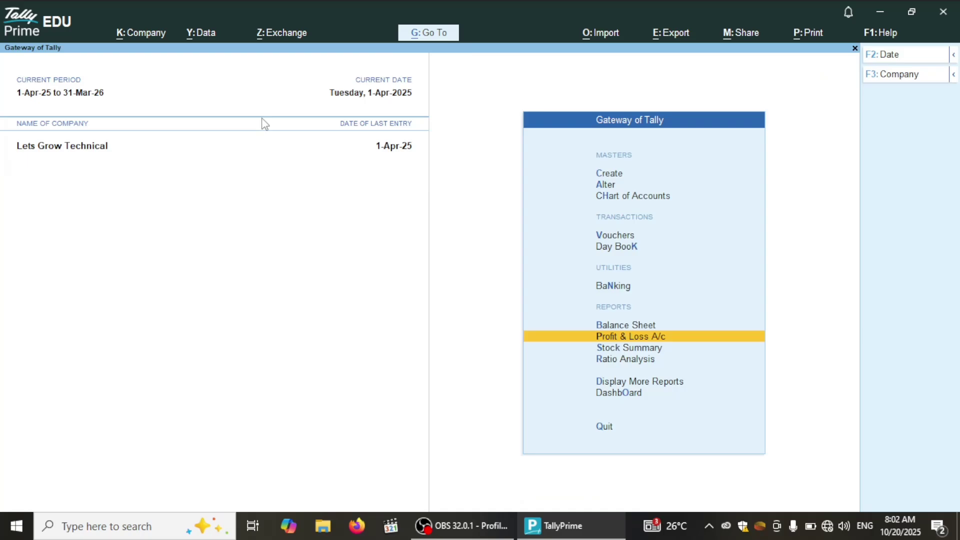
Reopen voucher entry and switch the voucher type to Payment and on to Debit Note.
key("Up")
key("Up")
key("Up")
key("Up")
key("Return")
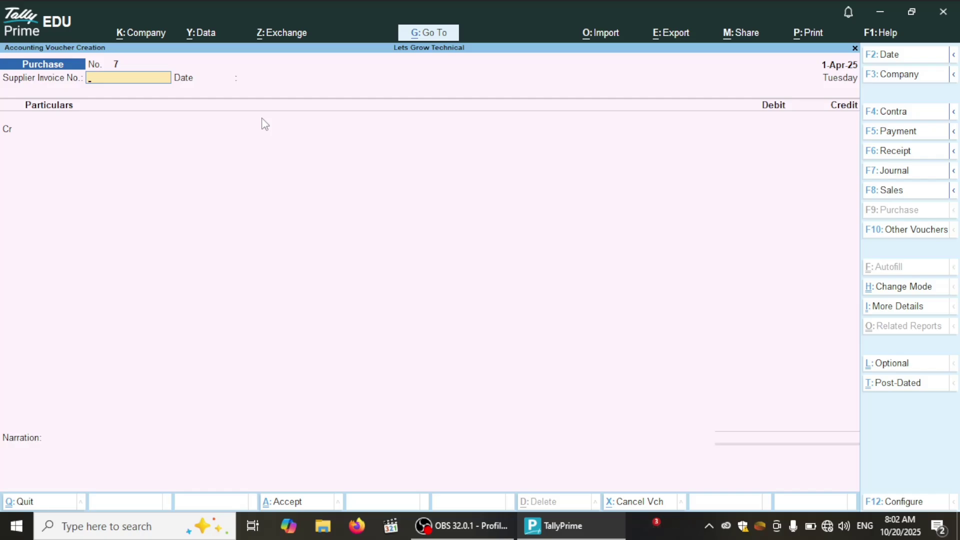
key("F5")
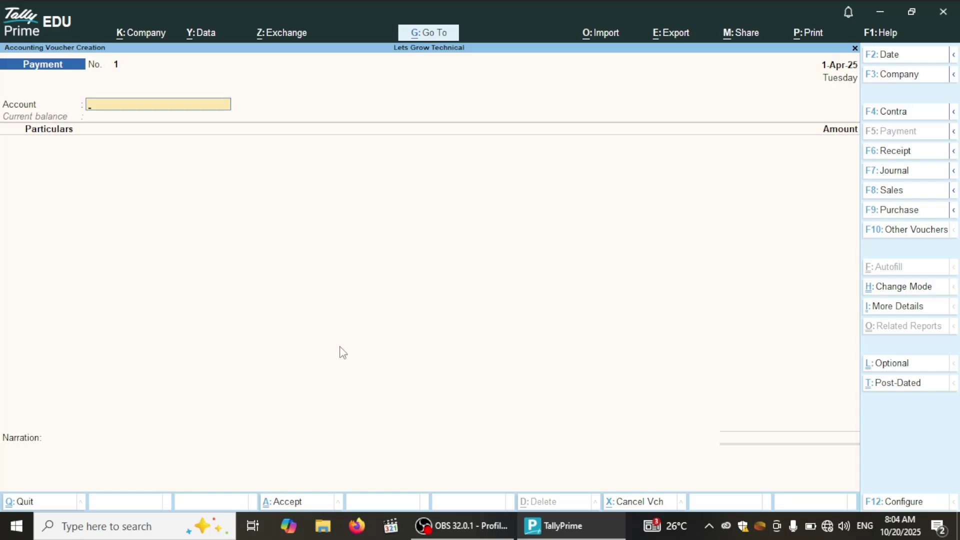
key("alt")
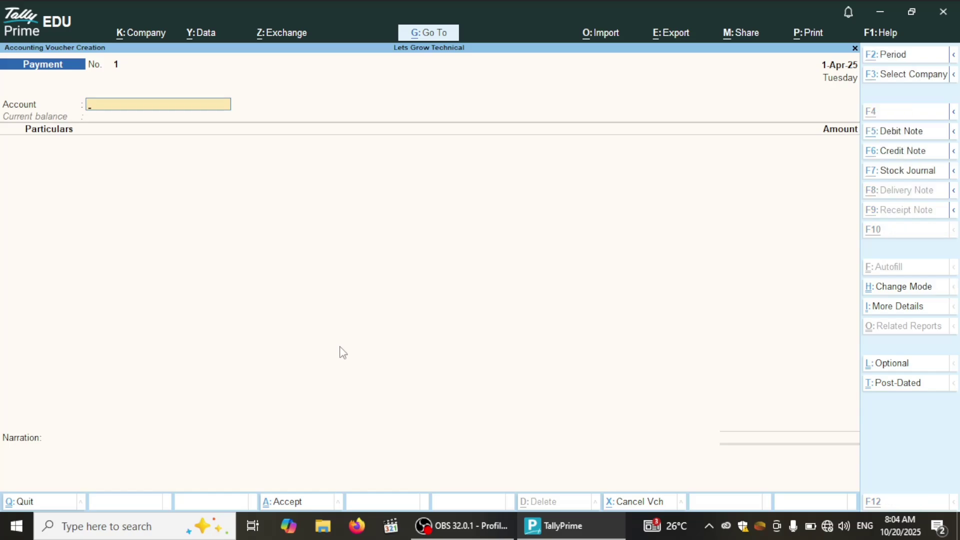
key("alt+F5")
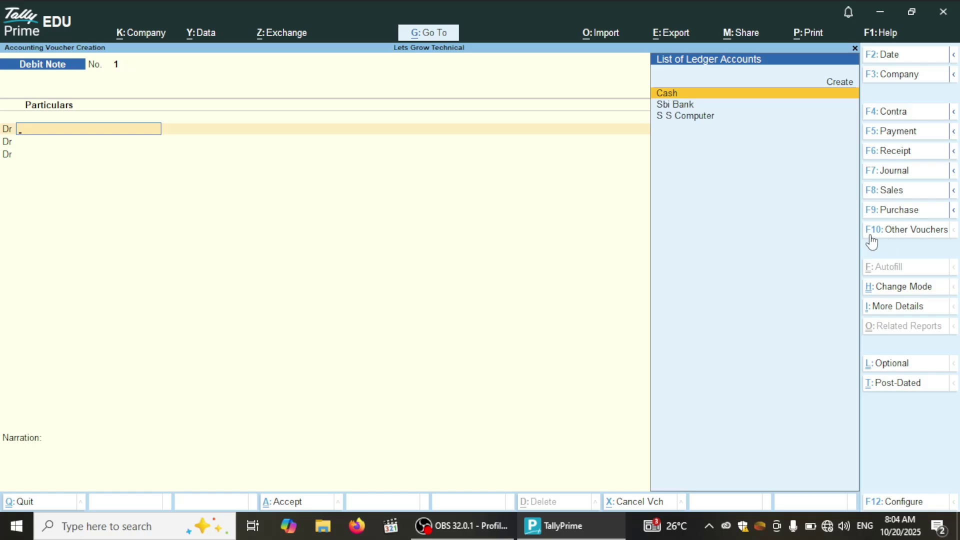
Examine the full list of voucher types with the inactive ones shown, and close it without changing the type.
left_click(922, 232)
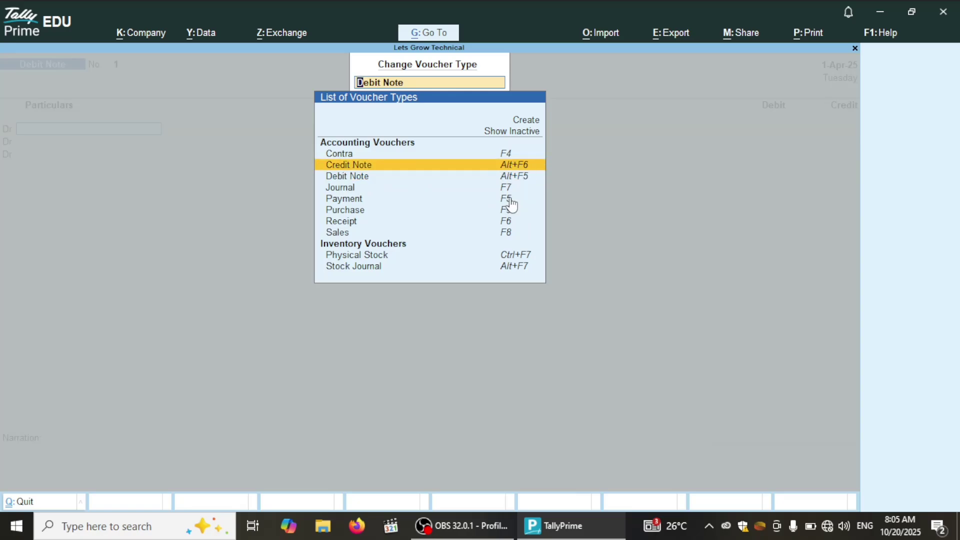
key("Up")
key("Up")
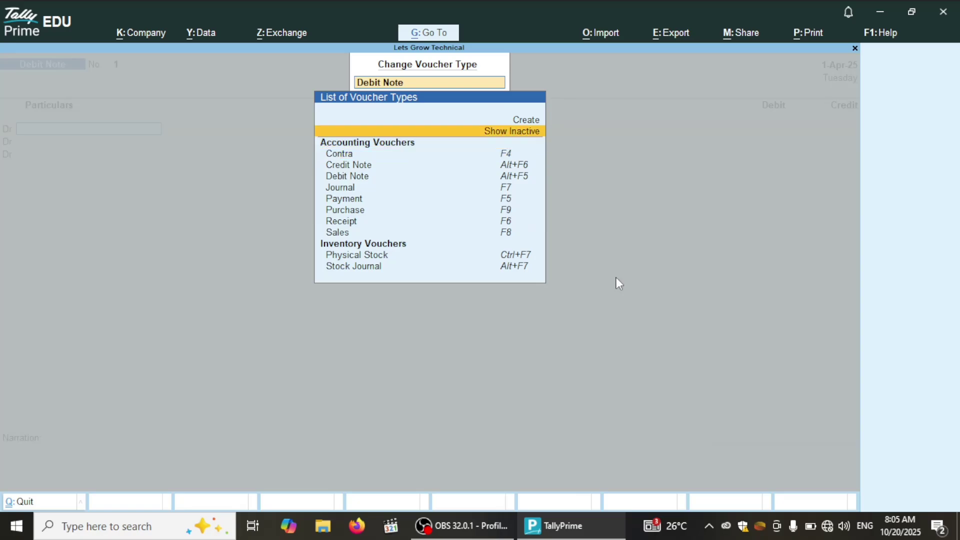
key("Return")
key("Down")
key("Down")
key("Down")
key("Down")
key("Down")
key("Down")
key("Down")
key("Down")
key("Down")
key("Down")
key("Down")
key("Down")
key("Down")
key("Down")
key("Down")
key("Down")
key("Down")
key("Down")
key("Down")
key("Down")
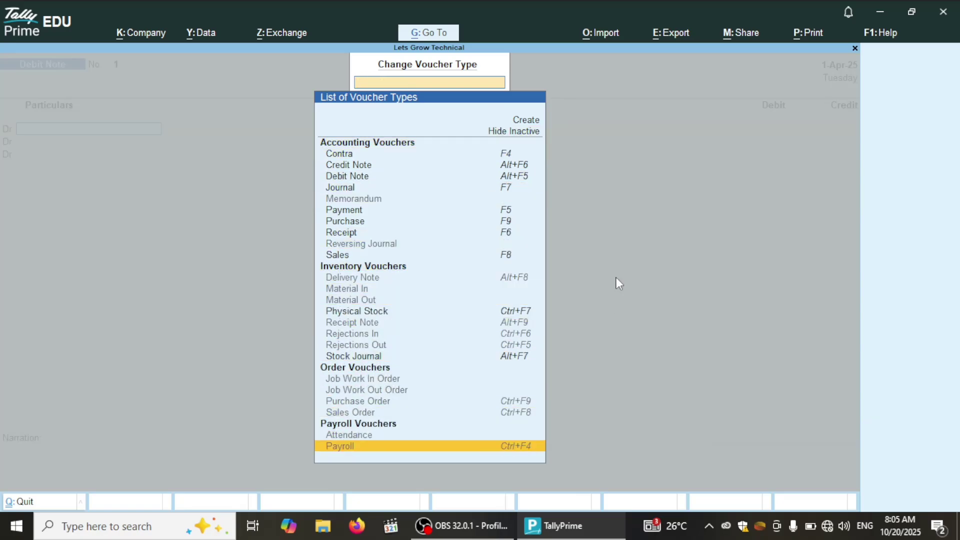
key("Up")
key("Up")
key("Up")
key("Up")
key("Up")
key("Up")
key("Up")
key("Up")
key("Up")
key("Up")
key("Up")
key("Up")
key("Up")
key("Up")
key("Up")
key("Up")
key("Up")
key("Up")
key("Up")
key("Up")
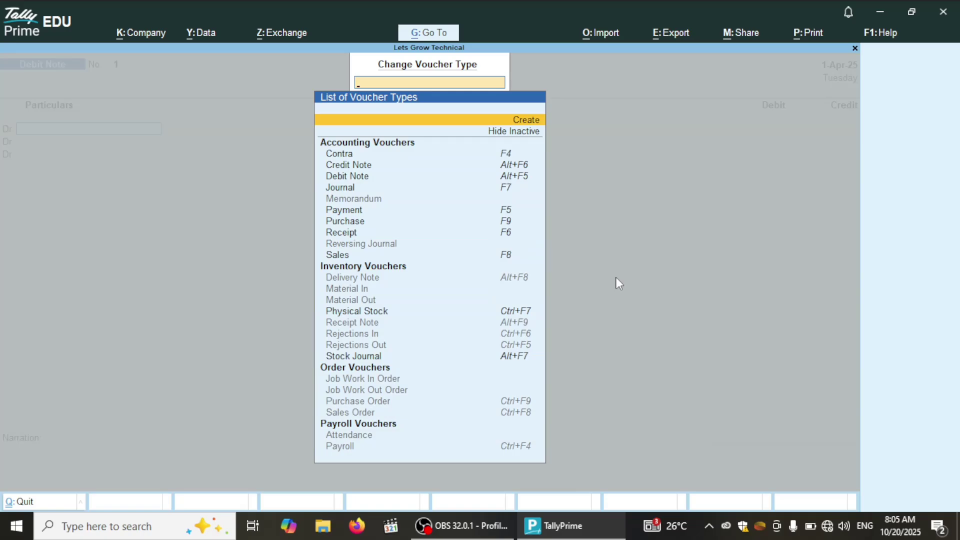
key("Escape")
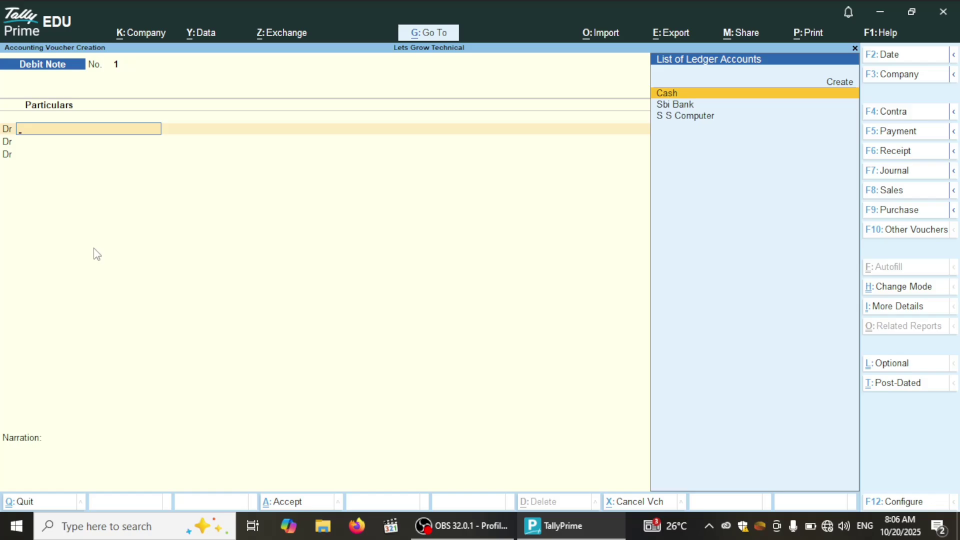
key("Return")
key("Return")
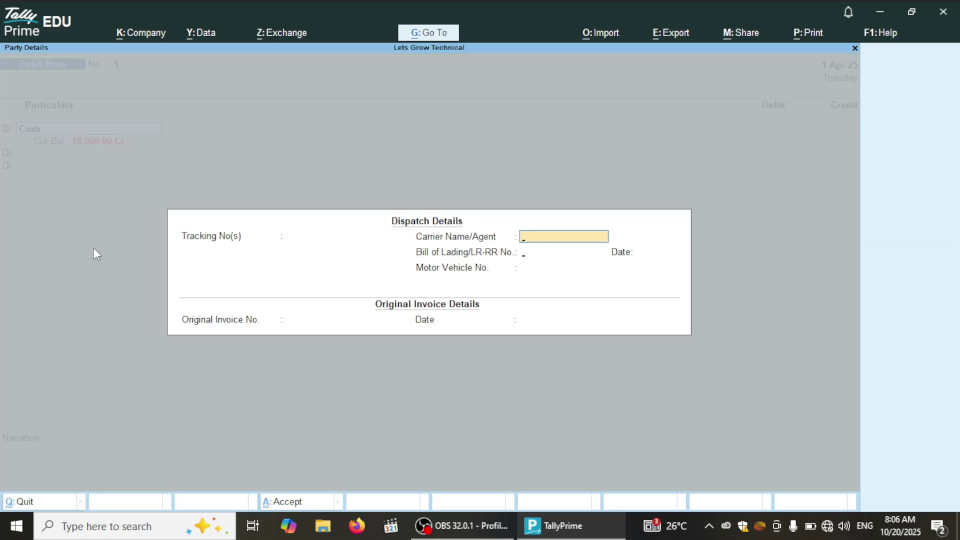
key("Return")
key("Return")
key("Return")
key("Return")
key("Return")
key("Return")
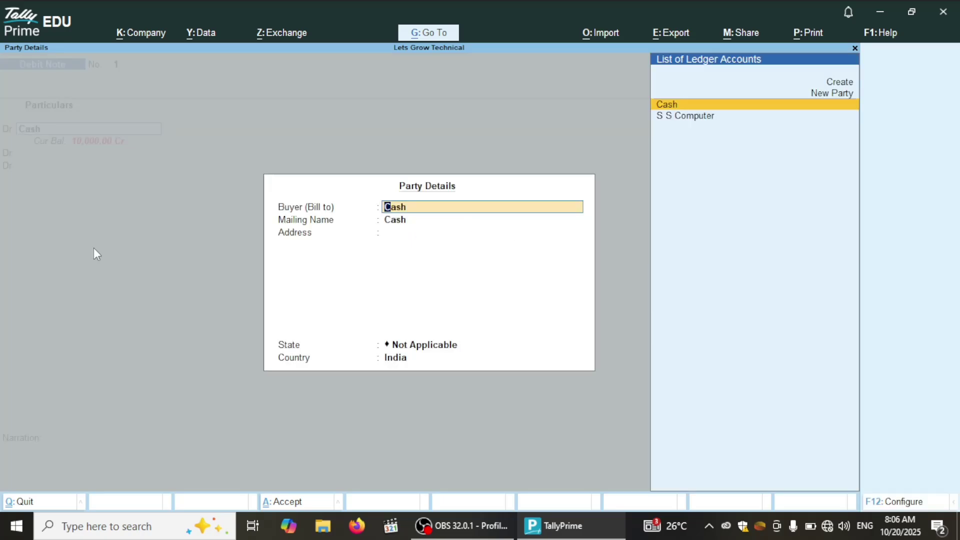
key("Return")
key("Return")
key("Return")
key("Return")
key("Return")
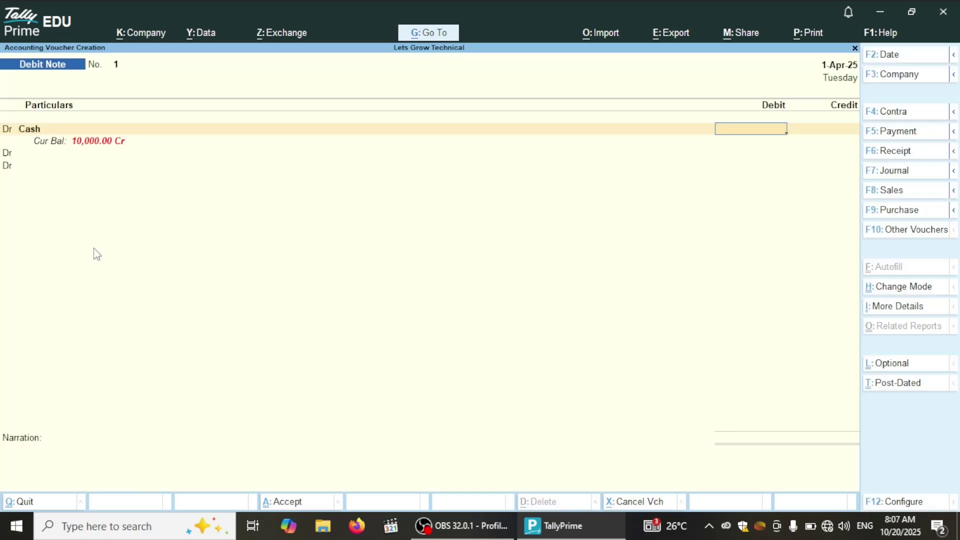
type("5000")
key("Return")
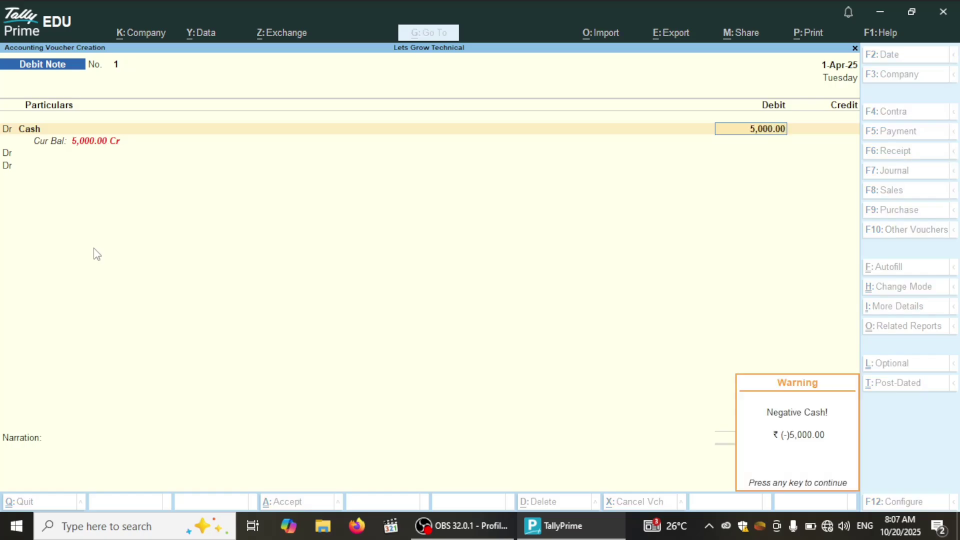
key("Return")
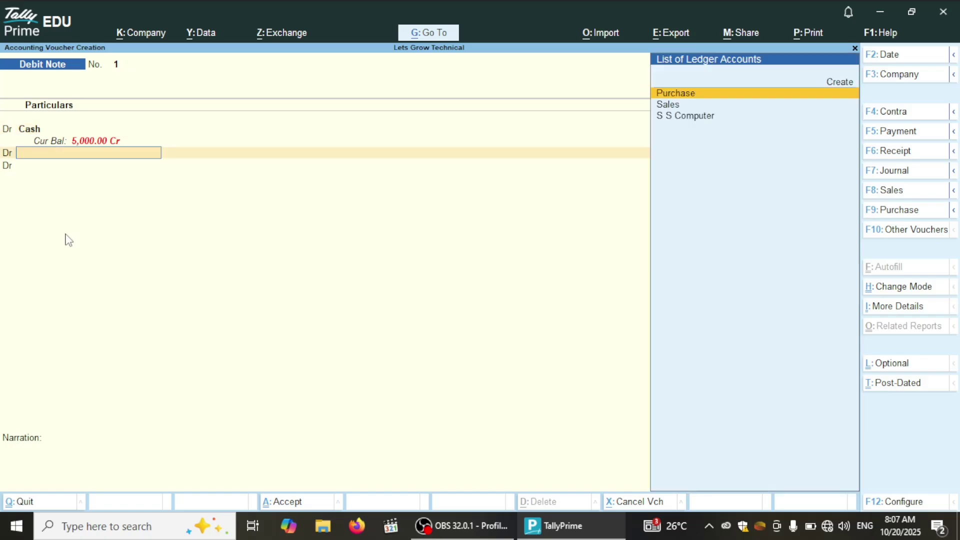
key("Return")
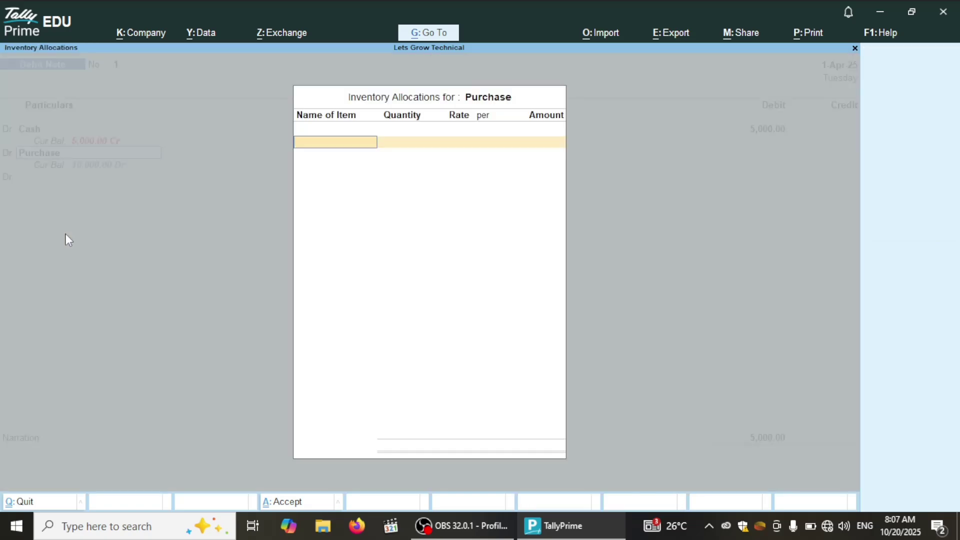
key("Escape")
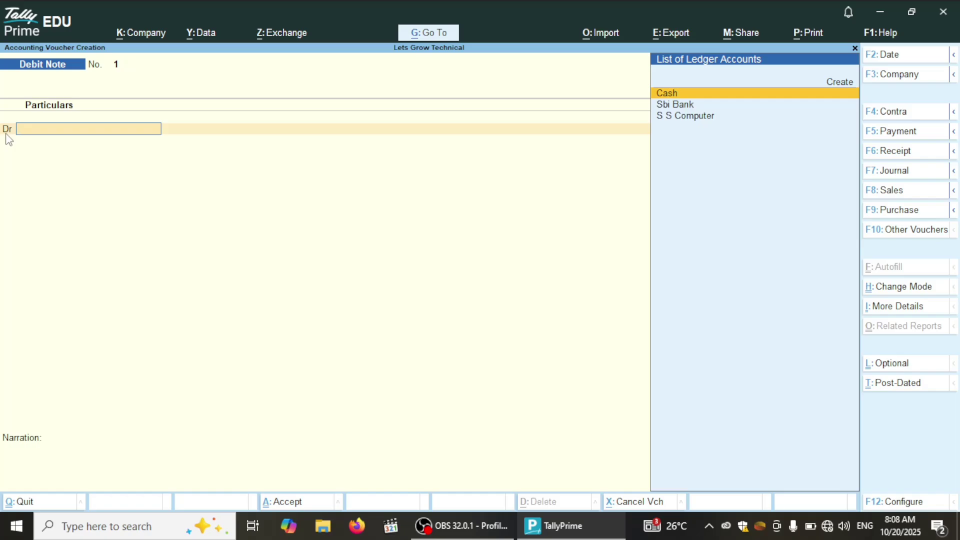
key("Up")
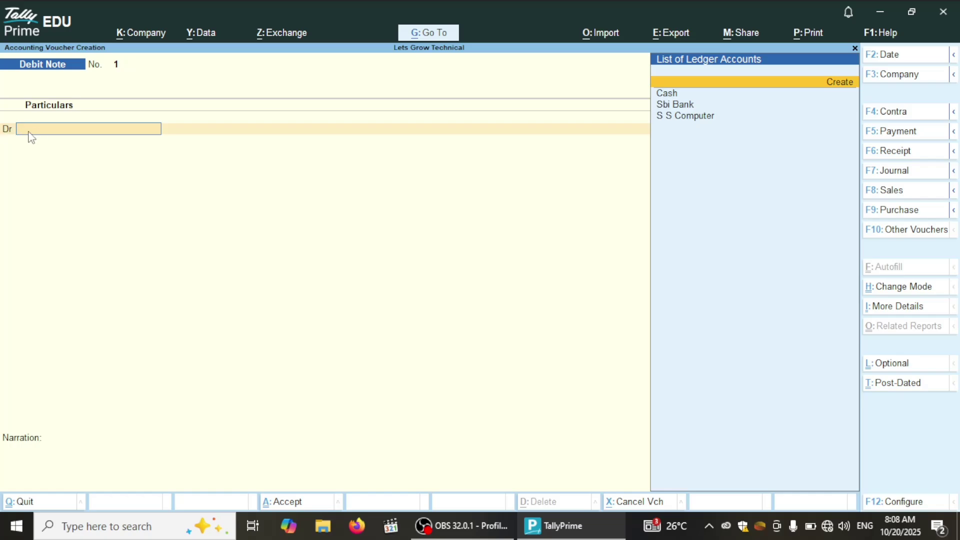
key("Escape")
key("y")
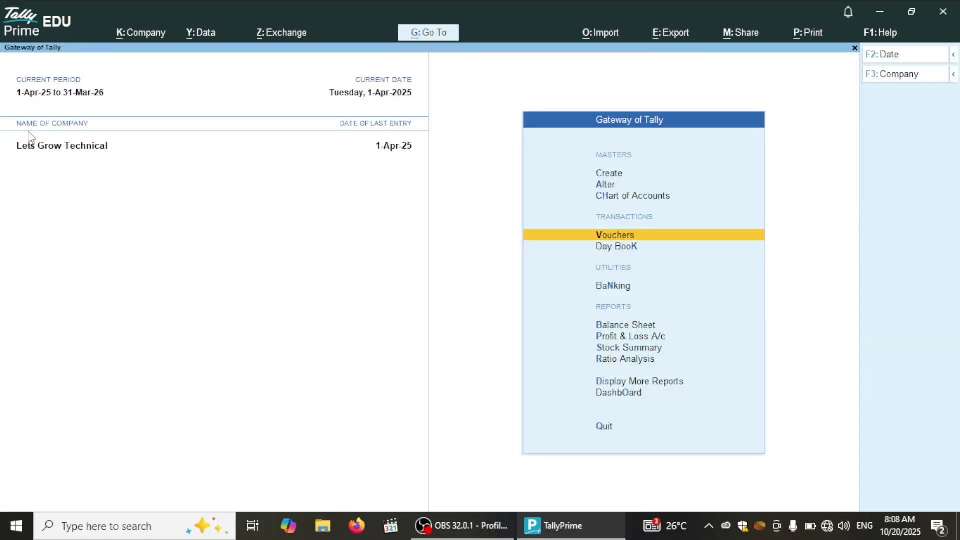
Open voucher entry and select Cash as the debit ledger of the Debit Note, leaving dispatch details blank and party details at their defaults.
key("Return")
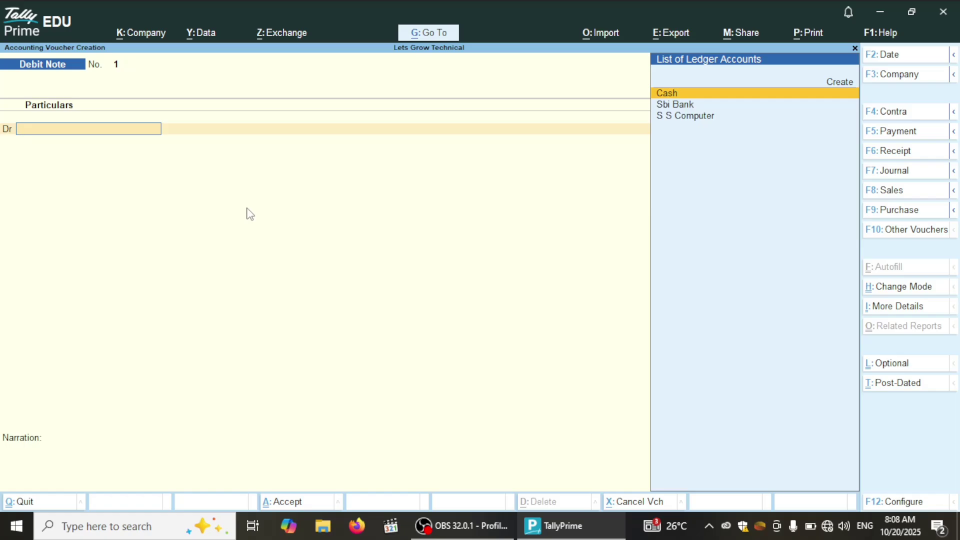
key("Return")
key("Return")
key("Return")
key("Return")
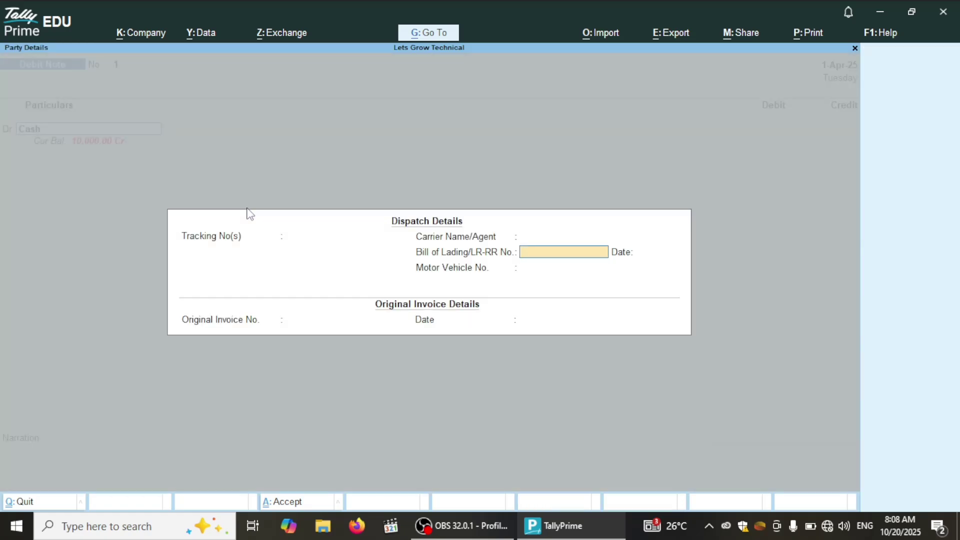
key("Return")
key("Return")
key("Return")
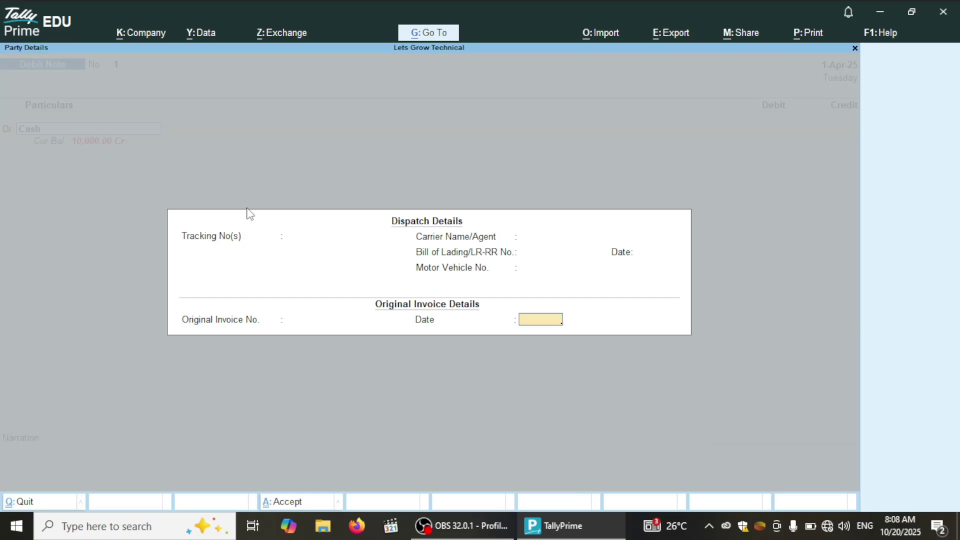
key("Return")
key("Return")
key("Return")
key("Return")
key("Return")
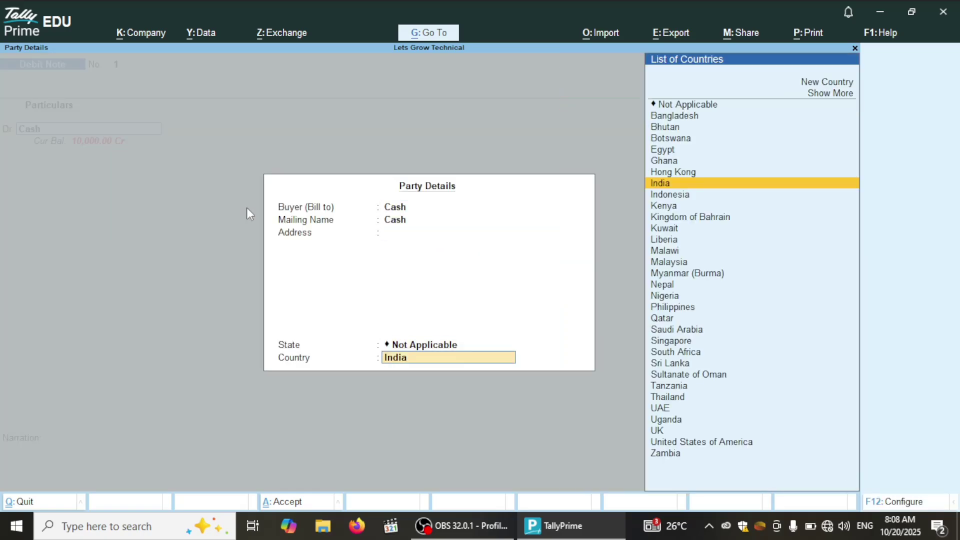
key("Return")
Set the debit amount for Cash to 5,000 and continue to the credit line.
type("5")
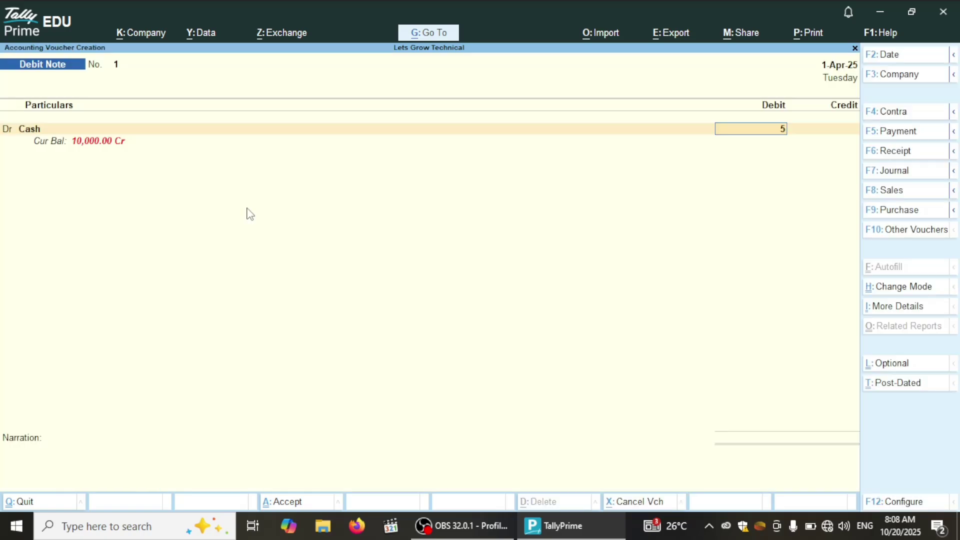
type("000")
key("Return")
key("Return")
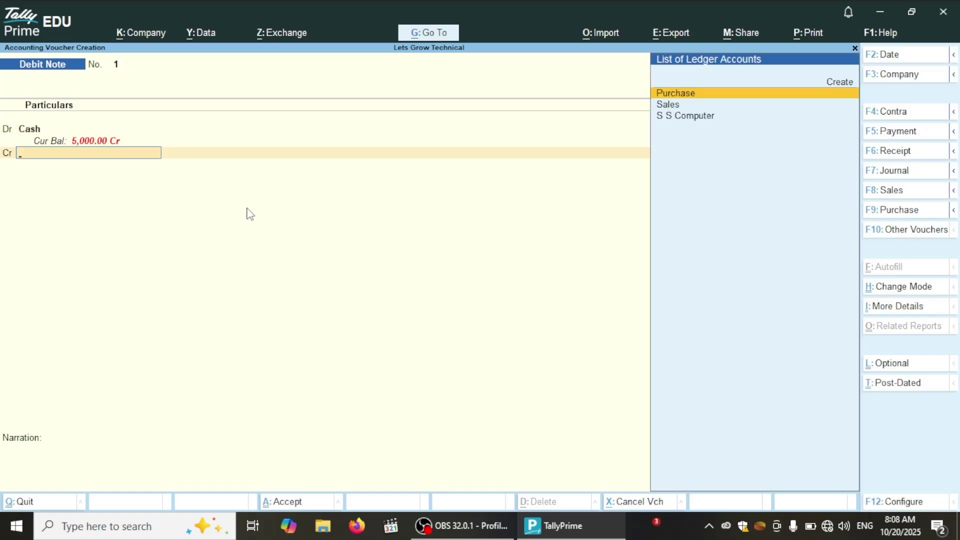
Create a ledger named Purchase R/c A/c under Purchase Accounts for the credit line, keeping its other details at their defaults.
key("alt")
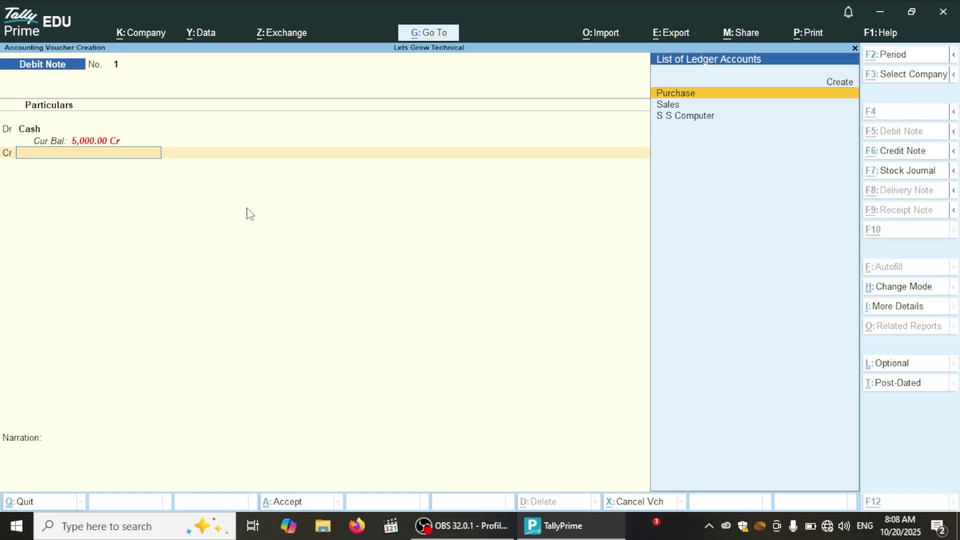
key("alt+c")
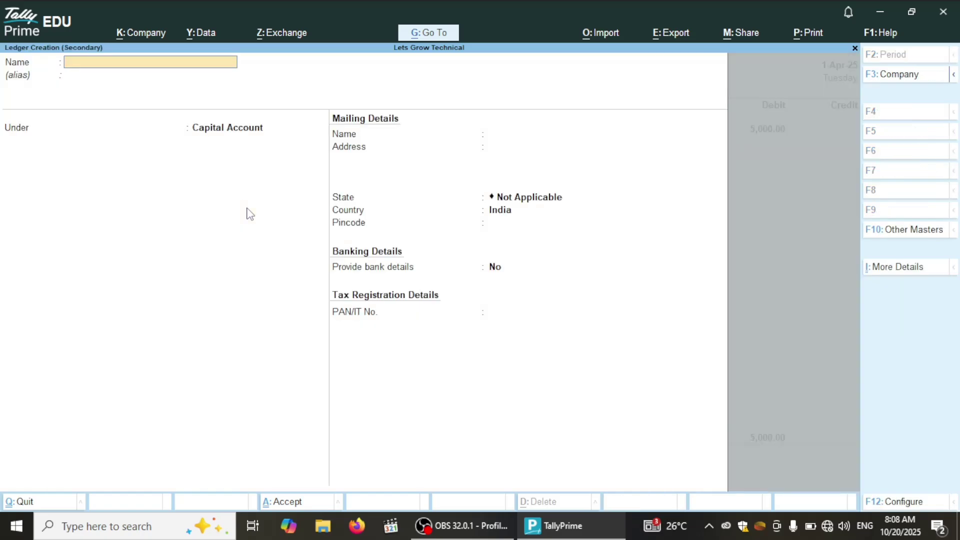
type("Purchase R/c a/c")
key("Return")
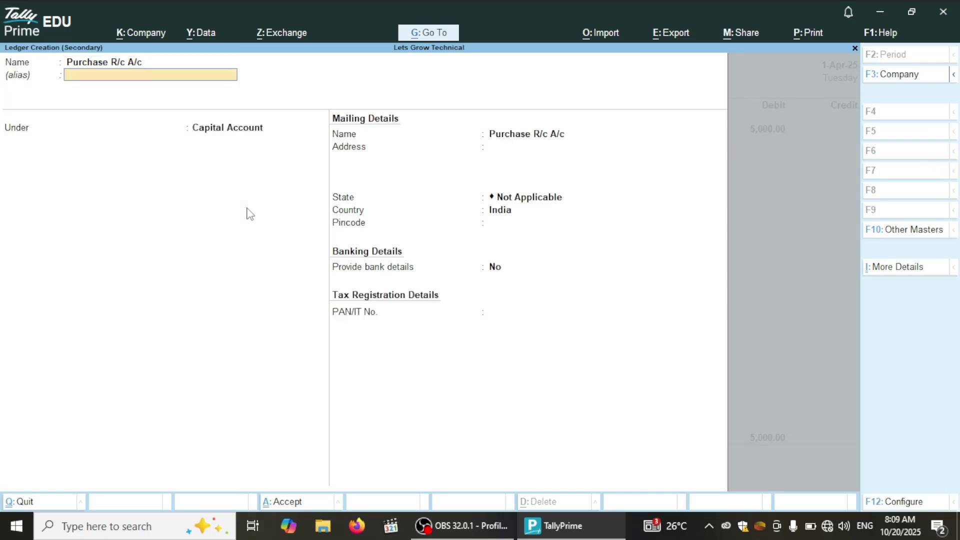
key("Return")
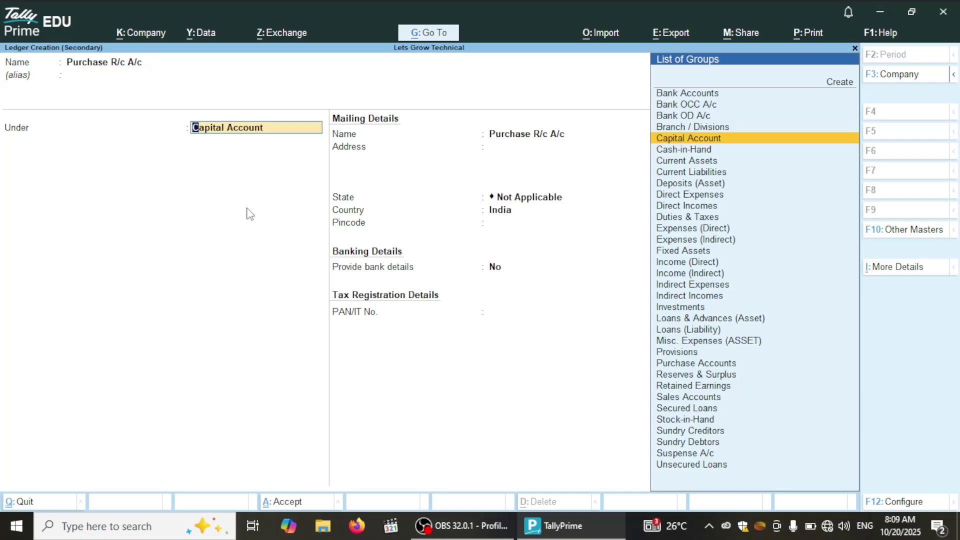
type("Pur")
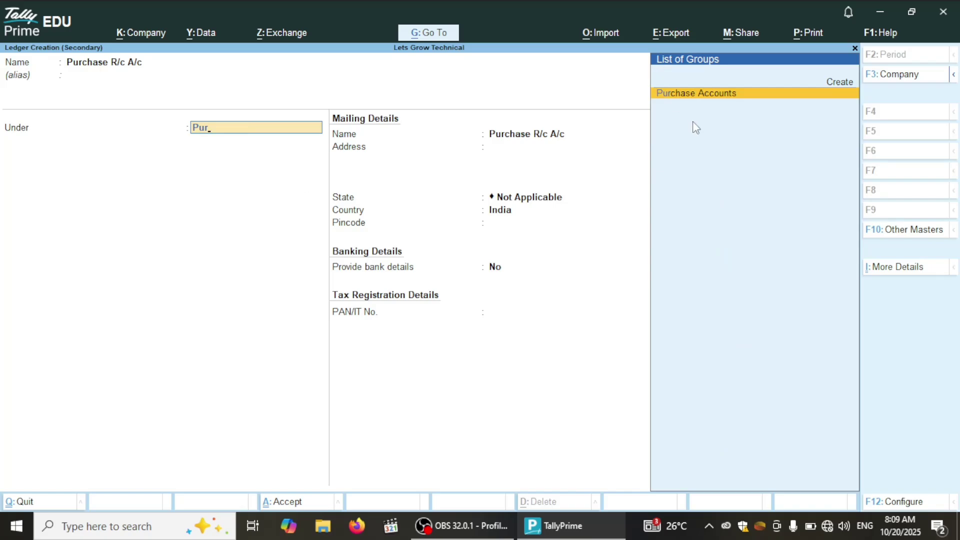
key("Return")
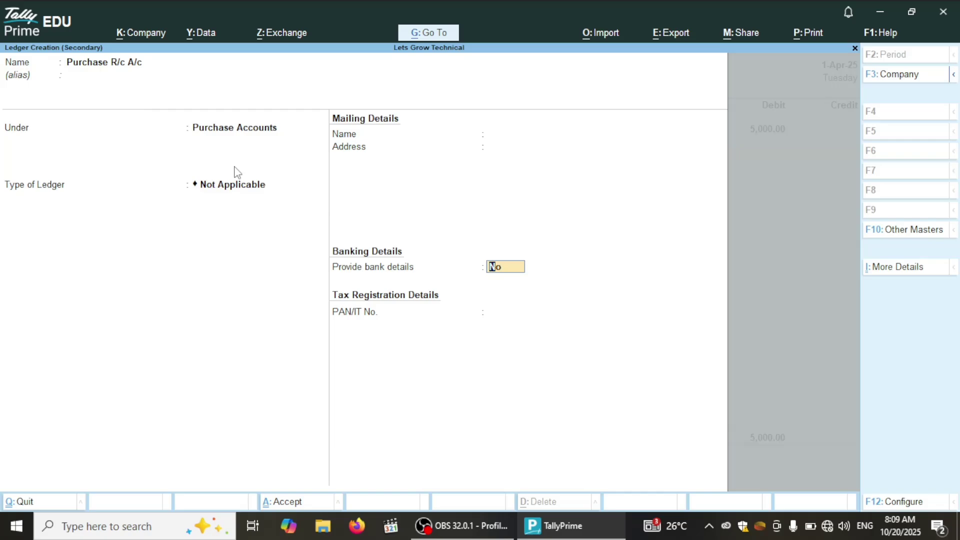
key("Return")
key("Return")
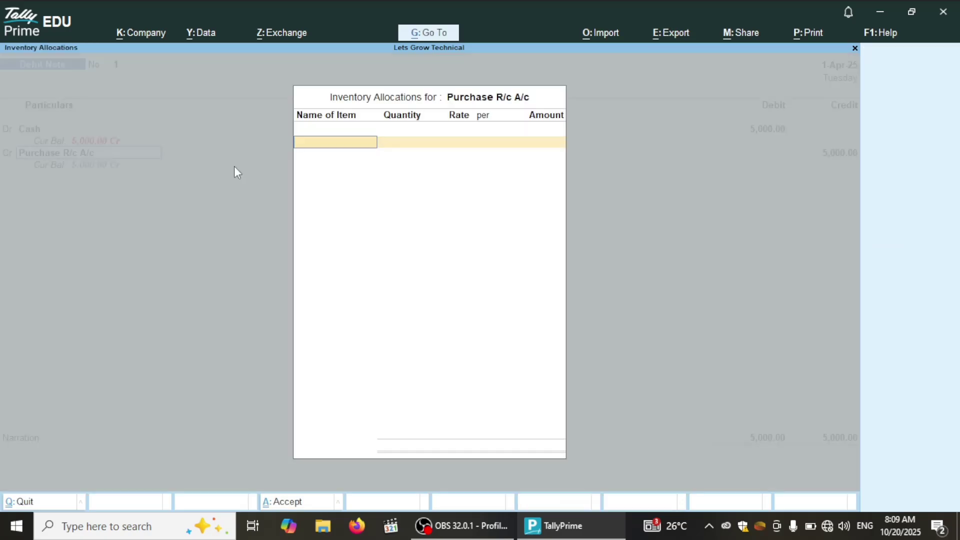
Credit Purchase R/c A/c 5,000 without inventory allocations or narration, and save the Debit Note.
key("Escape")
key("Return")
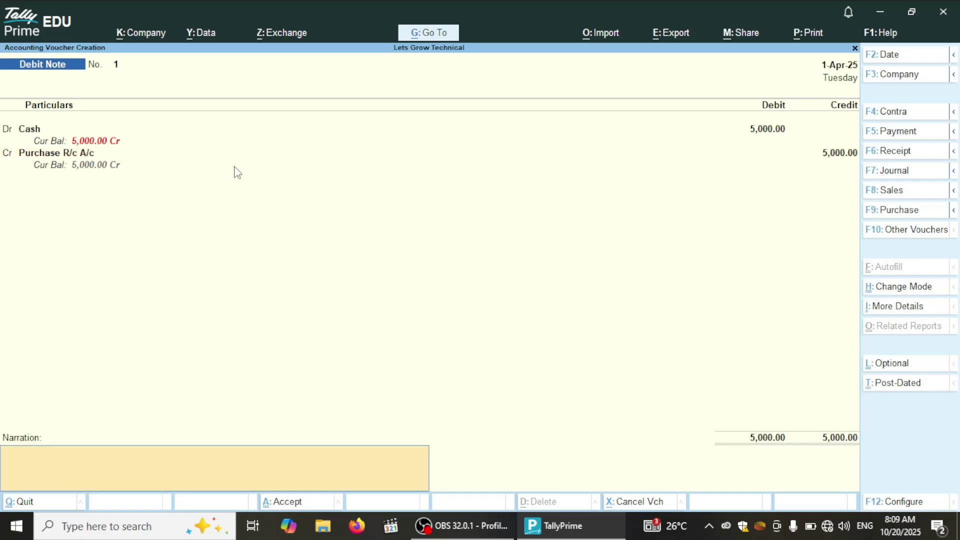
key("Return")
key("Return")
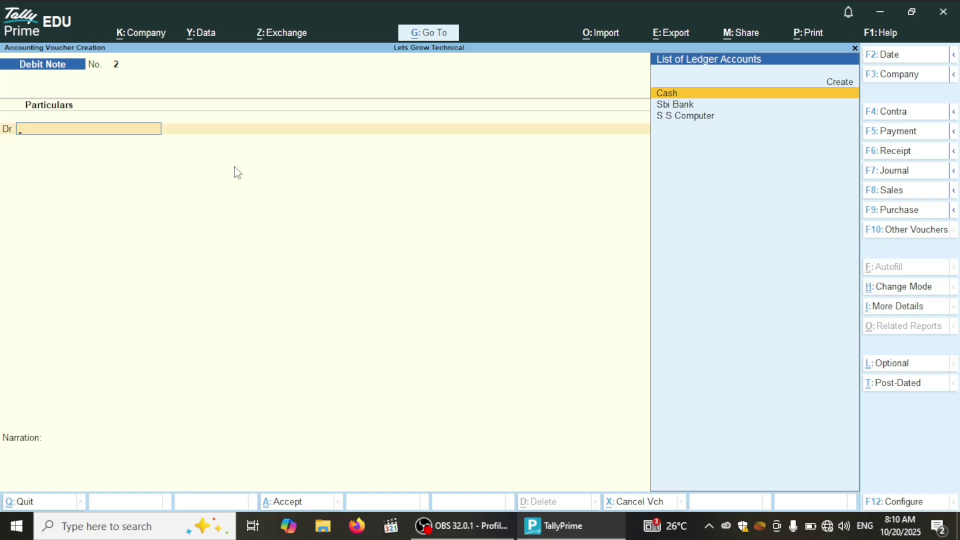
Leave voucher entry, check the saved Debit Note and Purchase entries in the Day Book, and close it.
key("Escape")
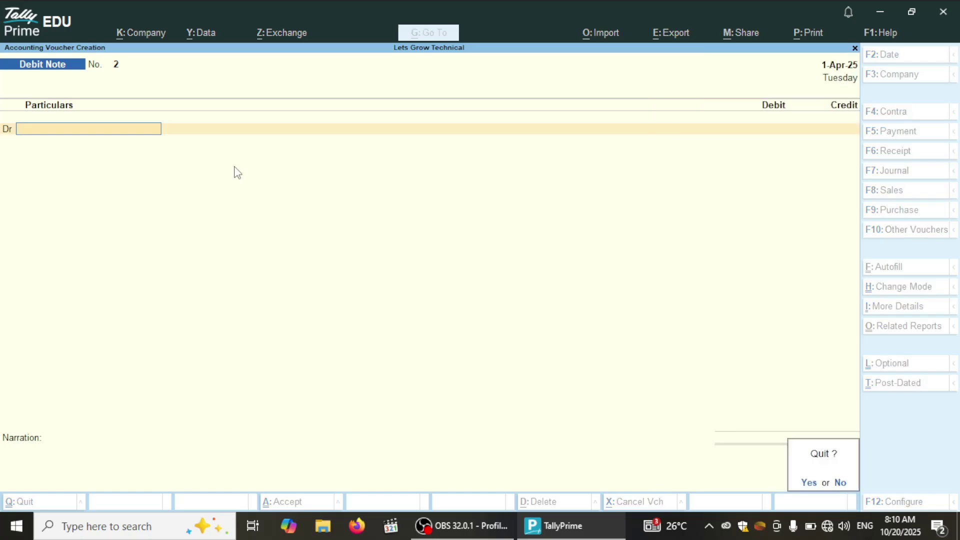
key("y")
key("Down")
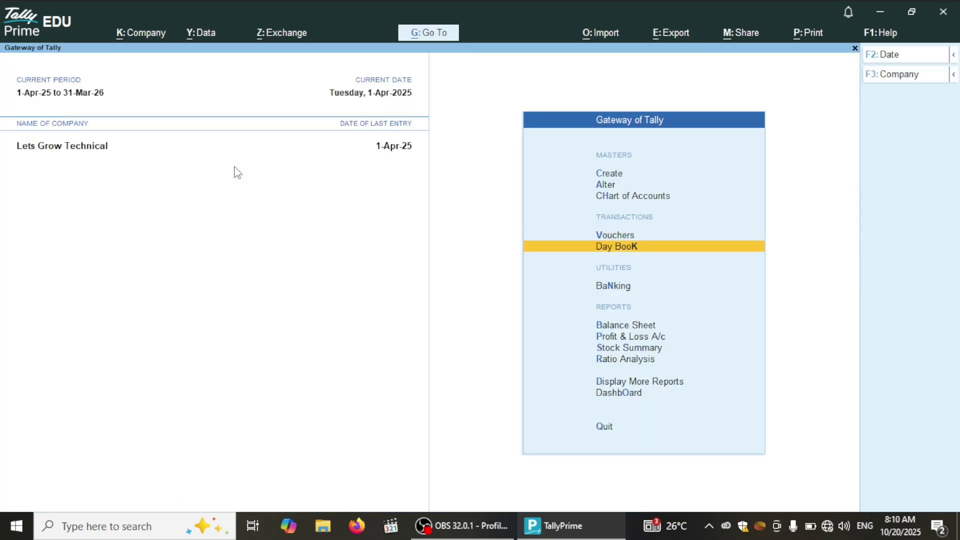
key("Return")
key("Down")
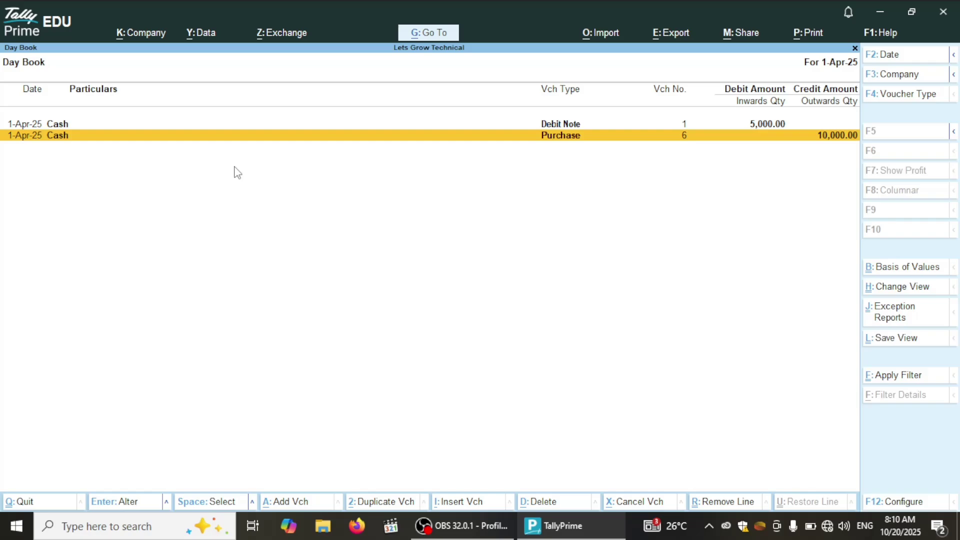
key("Up")
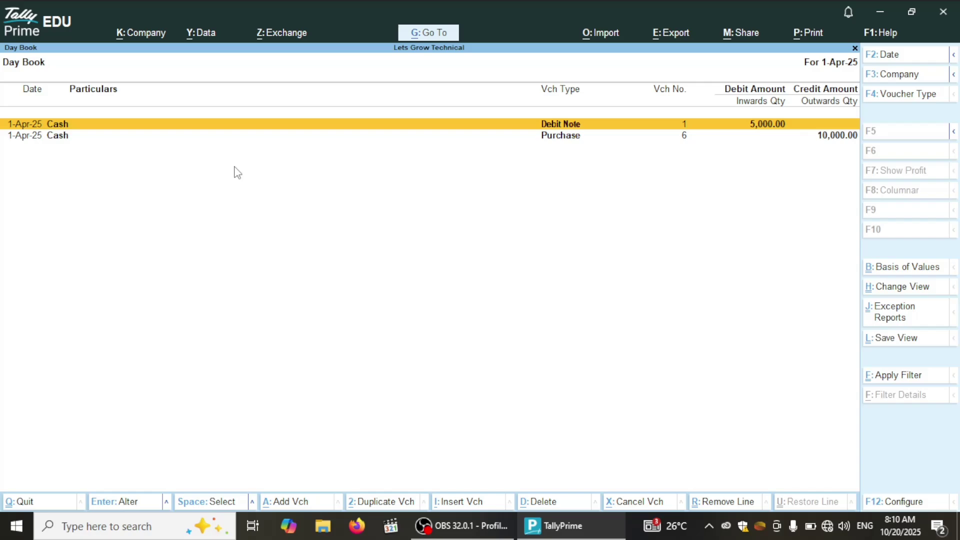
key("Escape")
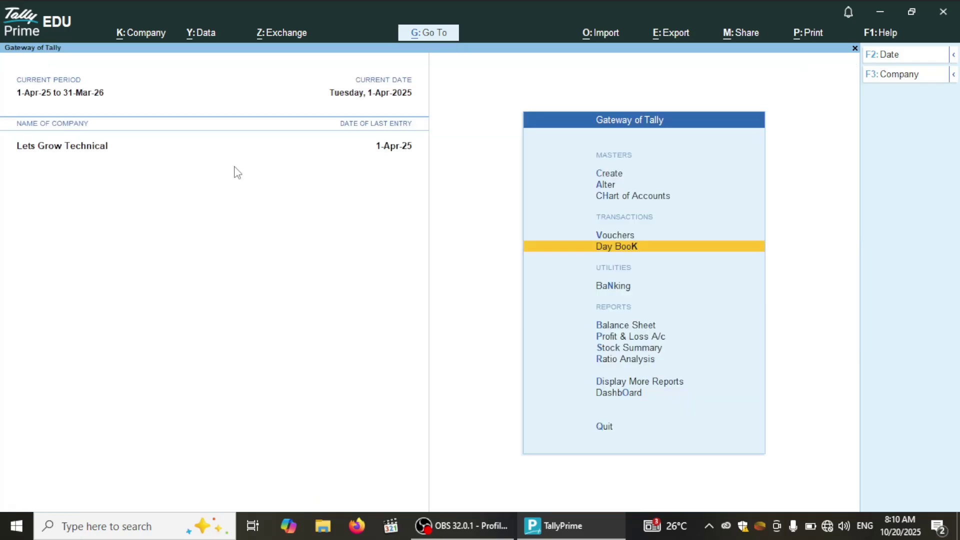
Open the Profit & Loss A/c, check the purchase and gross loss figures, and close the report.
key("Down")
key("Down")
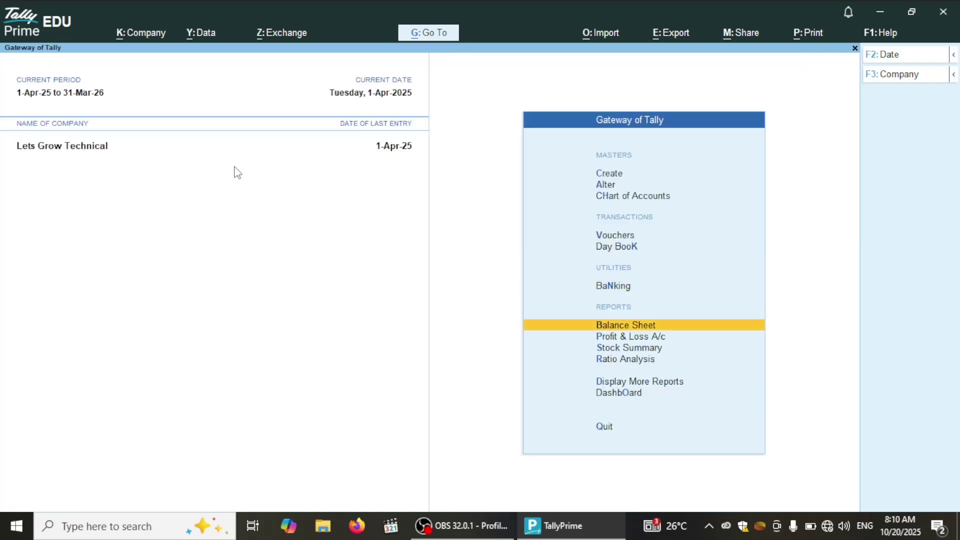
key("Up")
key("Down")
key("Up")
key("Down")
key("Down")
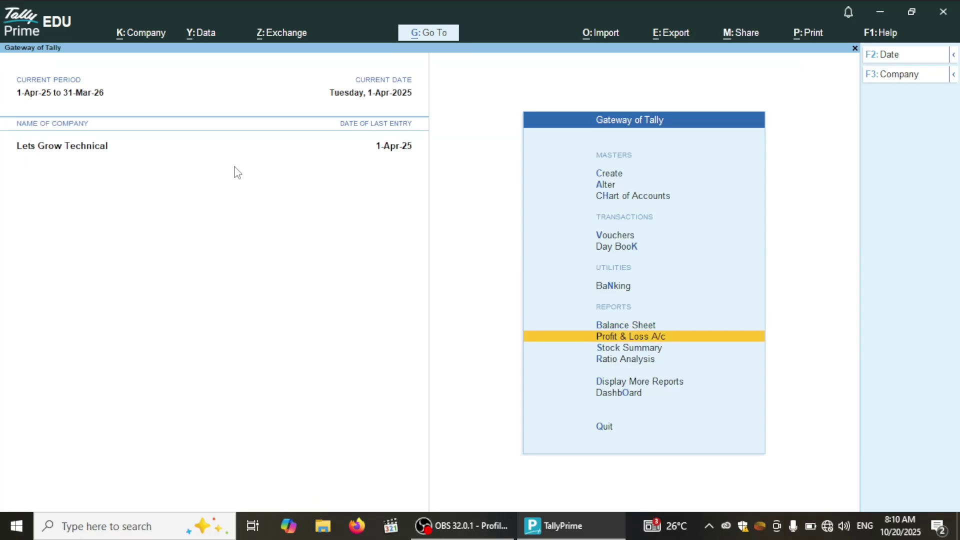
key("Return")
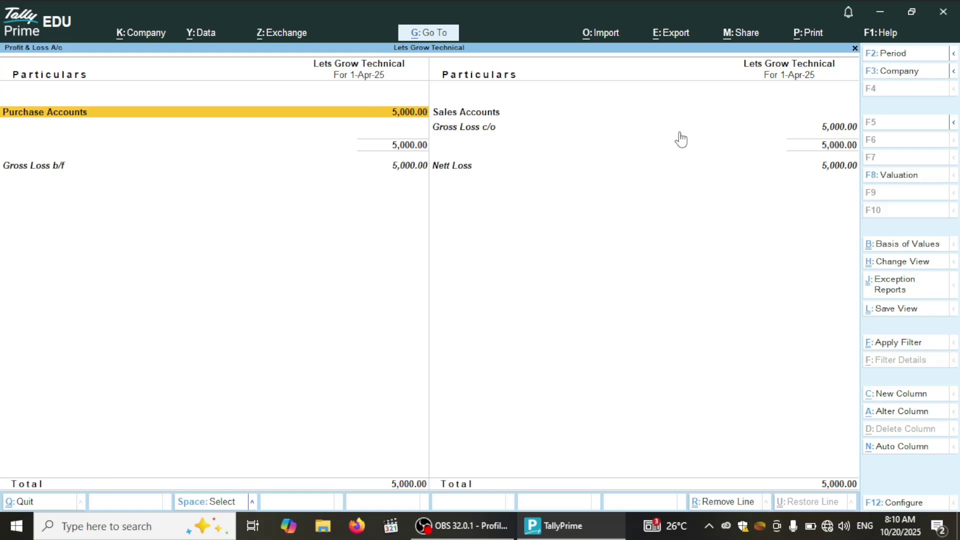
left_click(498, 132)
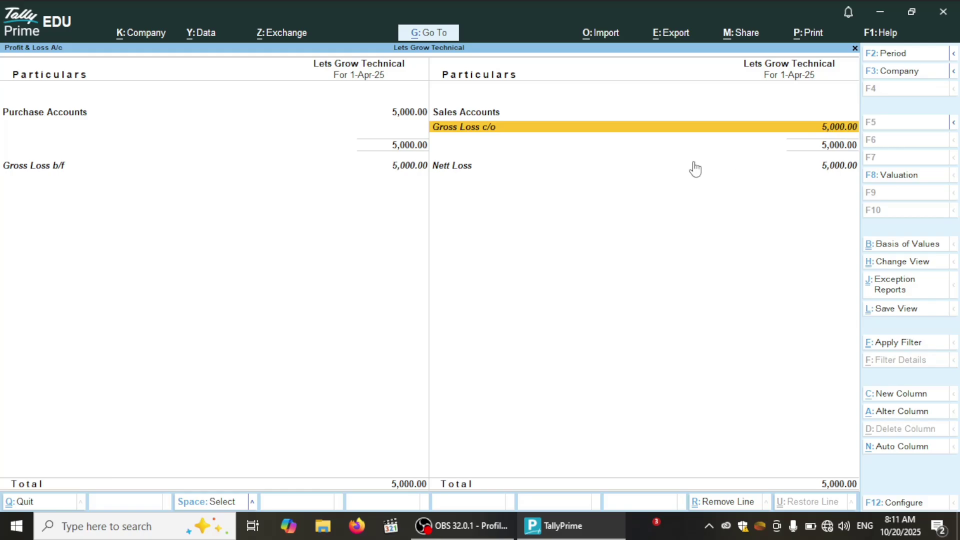
key("Escape")
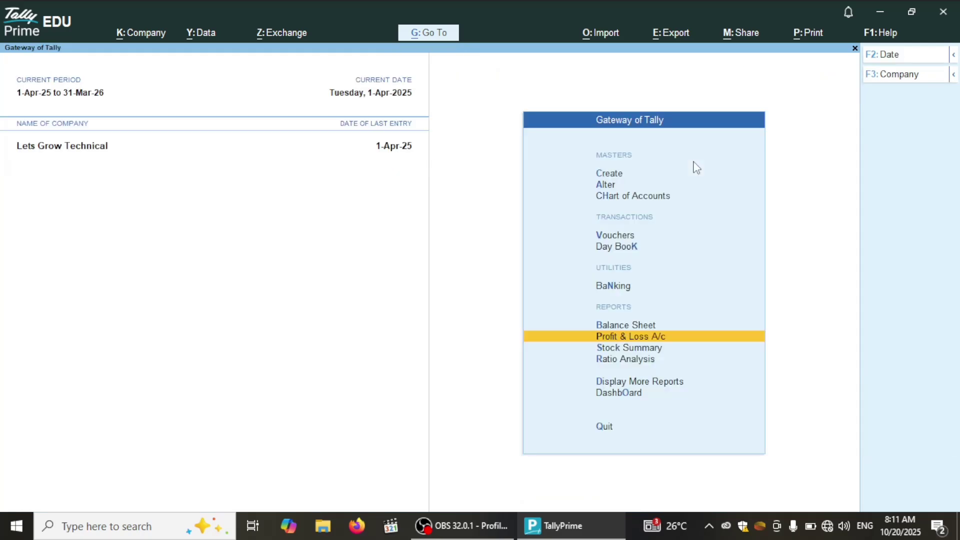
Start another Debit Note and begin a new ledger for its debit line, named Bharat Computer under Sundry Debtors.
key("Up")
key("Up")
key("Up")
key("Up")
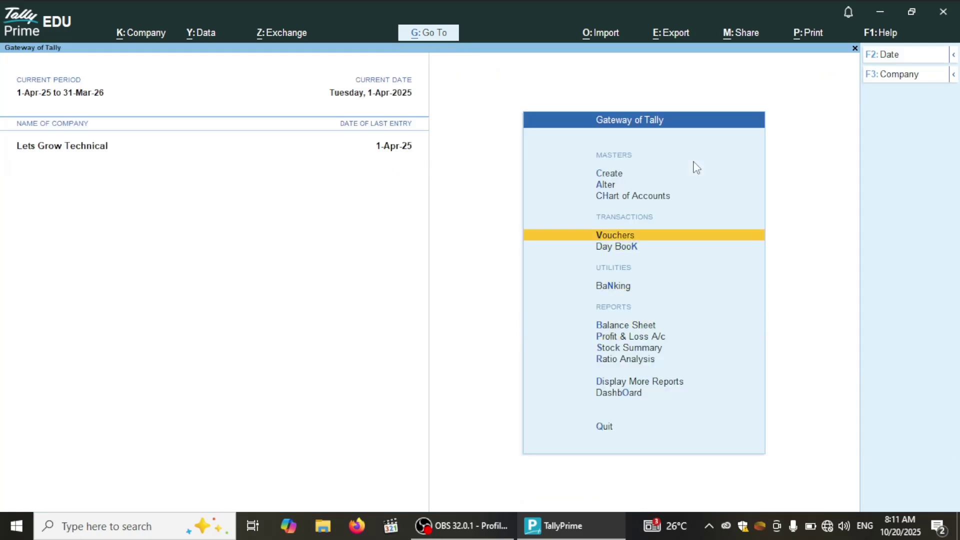
key("Return")
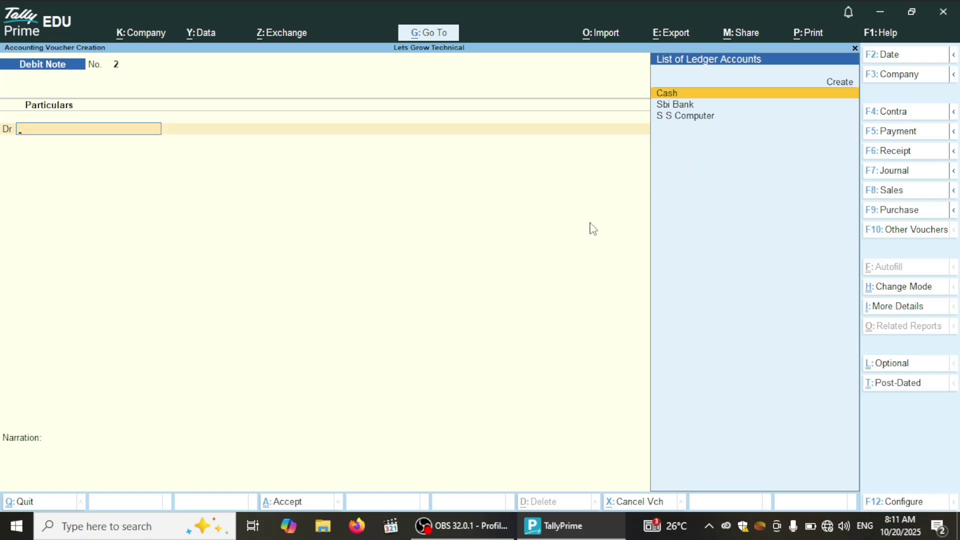
key("alt+c")
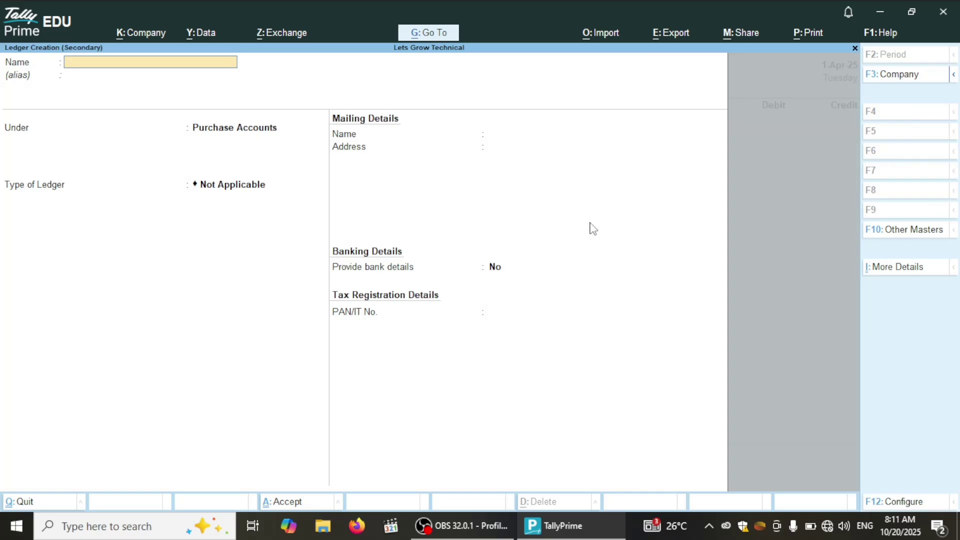
type("S")
key("BackSpace")
type("Bharat computer")
key("Return")
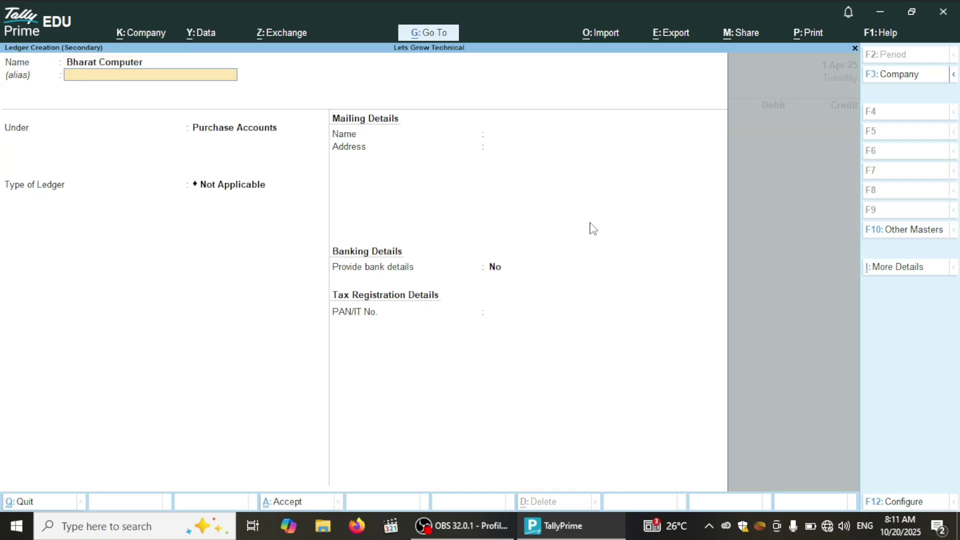
key("Return")
type("S")
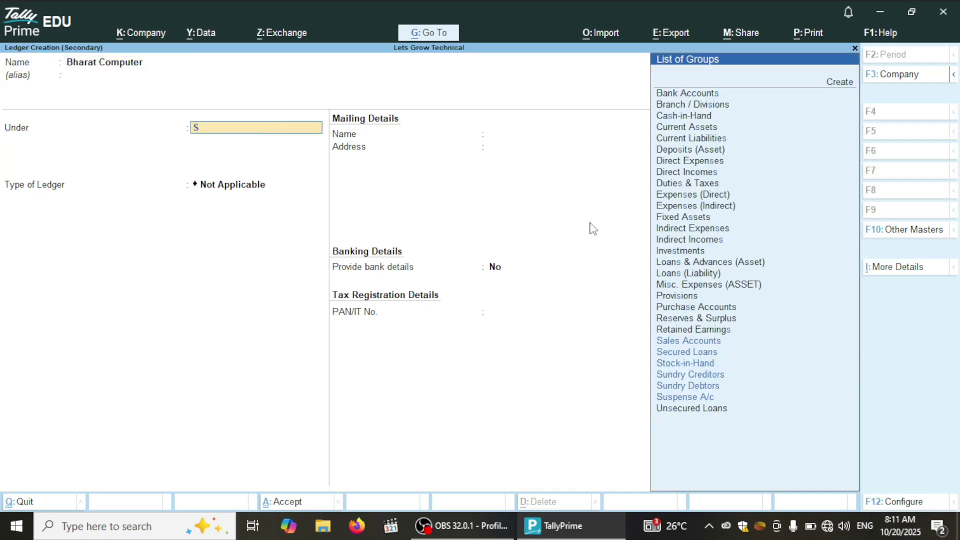
type("un")
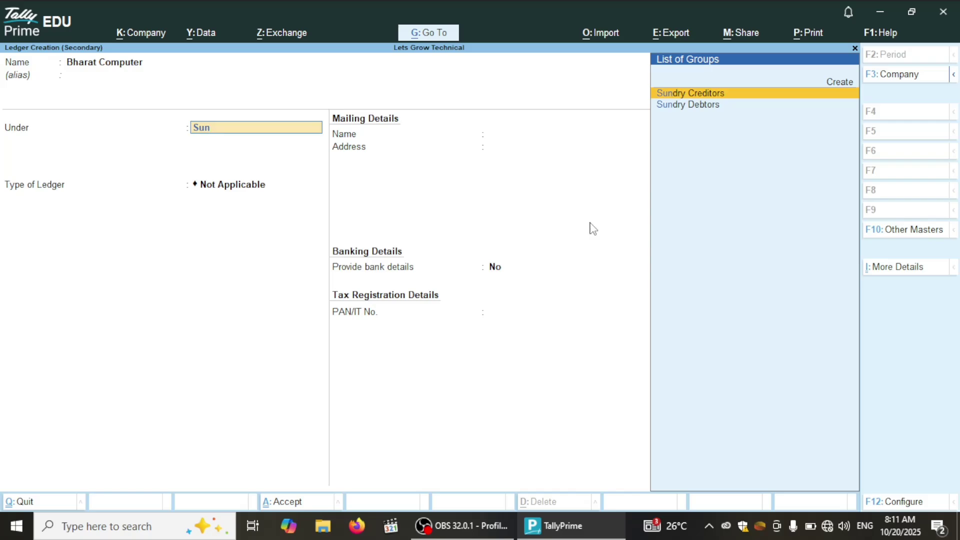
key("Down")
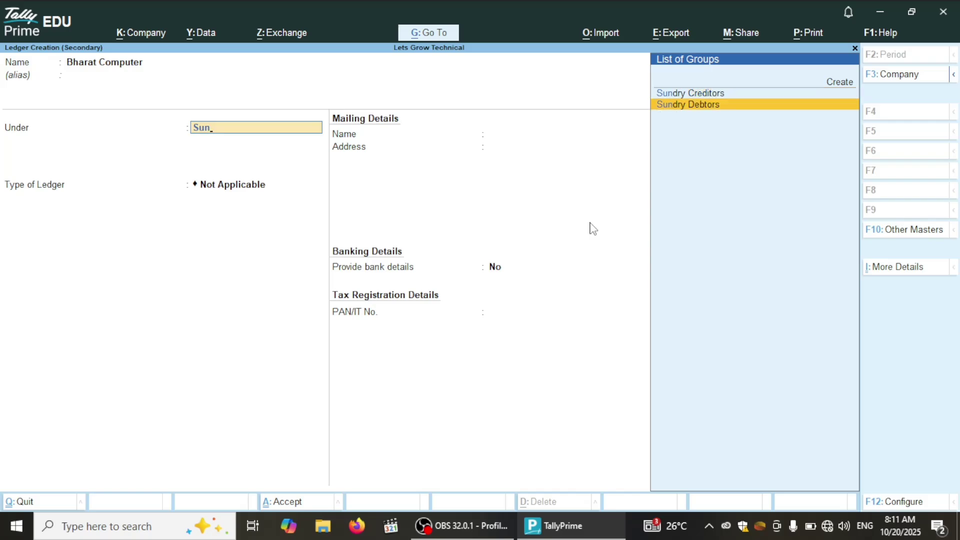
key("Return")
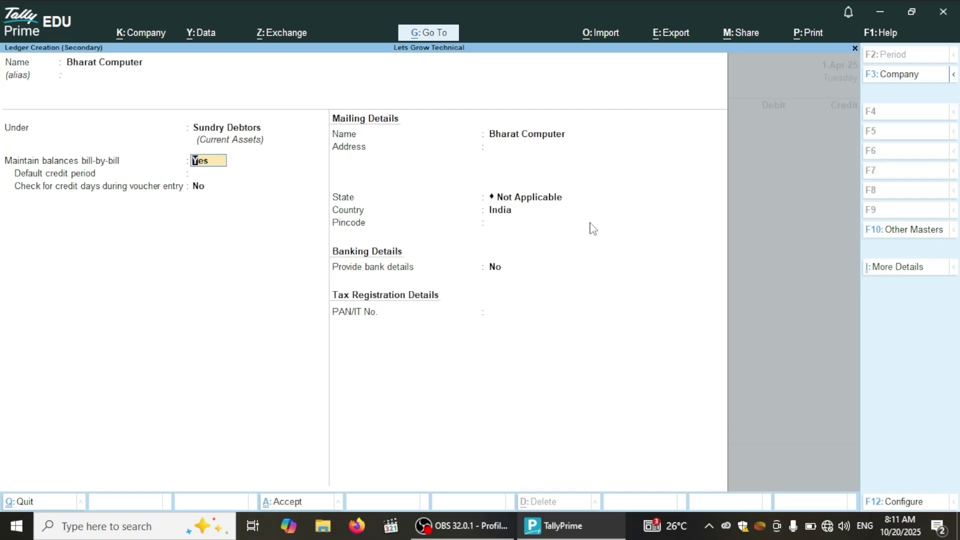
Keep the Bharat Computer ledger's bill-by-bill, mailing, banking and tax details at their defaults and save the ledger.
key("Return")
key("Return")
key("Return")
key("Return")
key("Return")
key("Return")
key("Return")
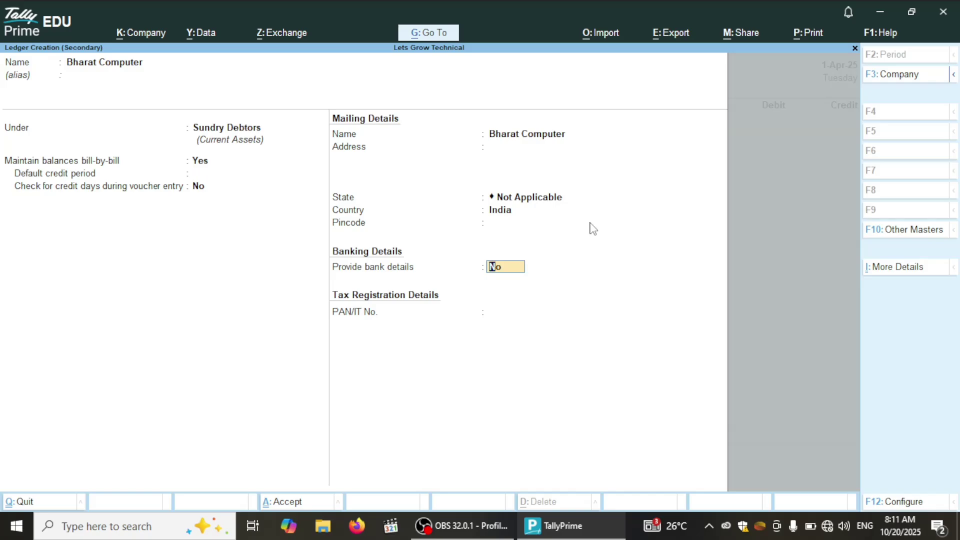
key("Return")
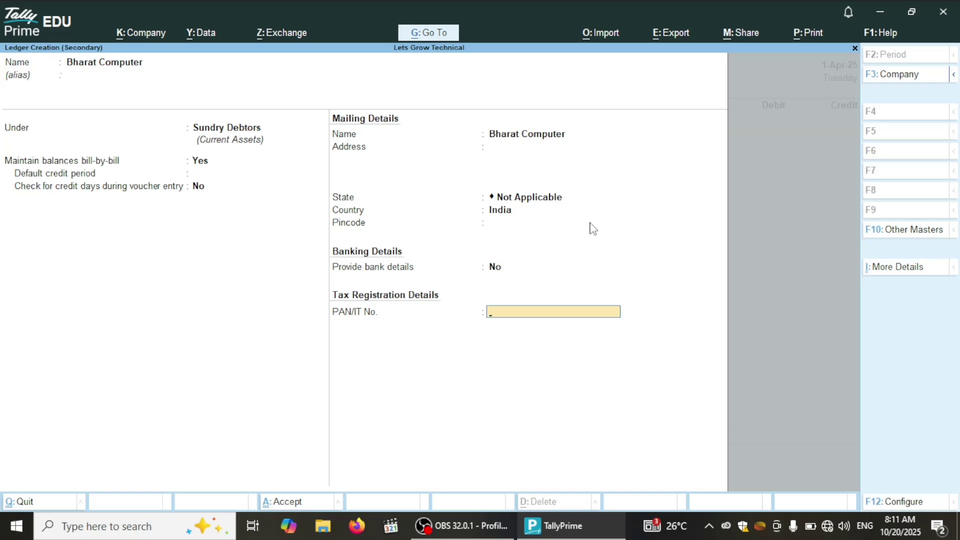
key("Return")
key("Return")
Use Bharat Computer as the debit ledger, leaving the dispatch, original invoice and party details at their defaults.
key("Return")
key("Return")
key("Return")
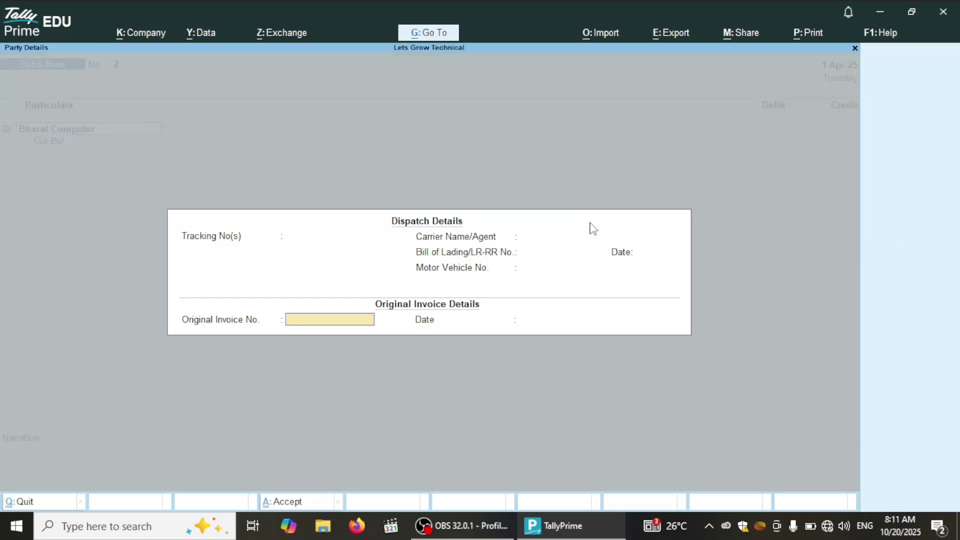
key("Return")
key("Return")
key("Return")
key("Return")
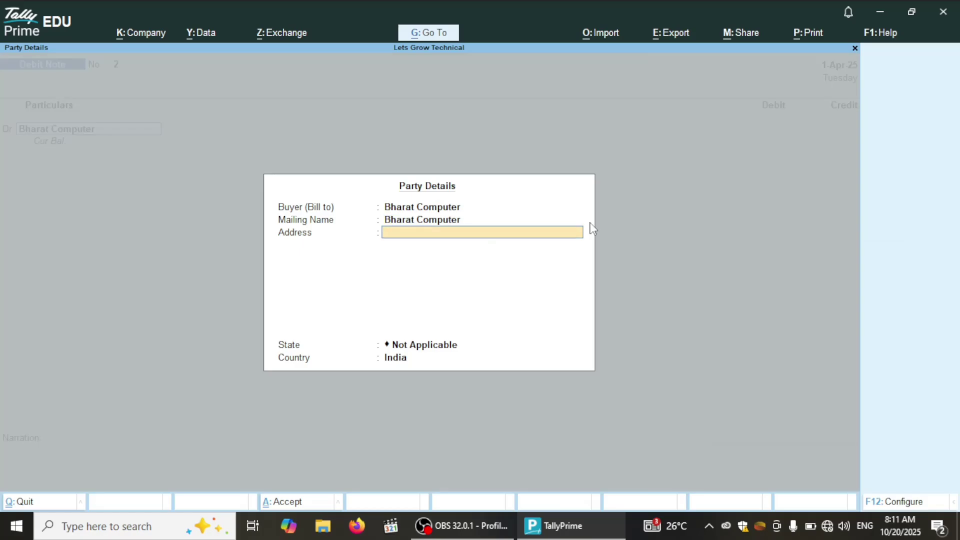
key("Return")
key("Return")
key("Return")
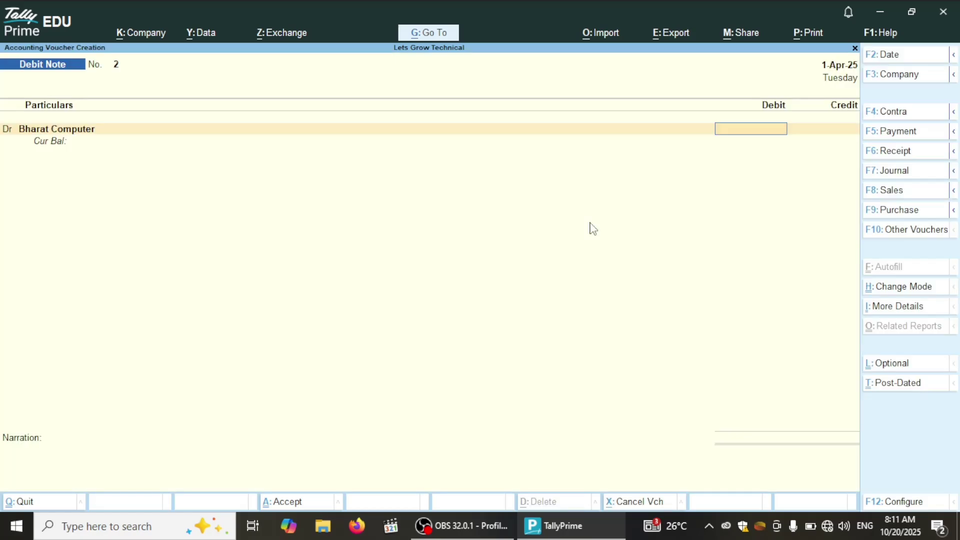
Debit Bharat Computer 5,000, allocate the amount On Account, and continue to the credit line.
type("5,00")
type("000")
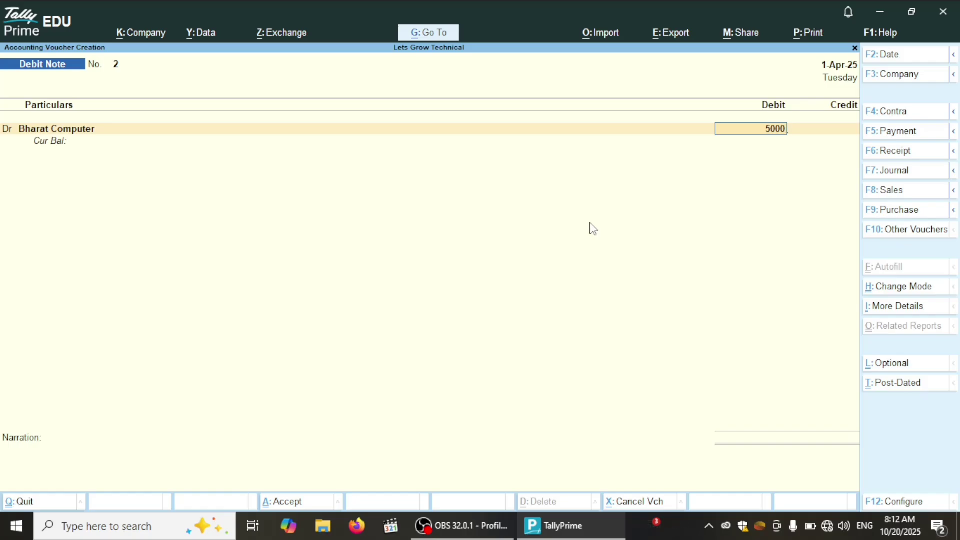
key("Return")
key("Return")
key("Return")
key("Return")
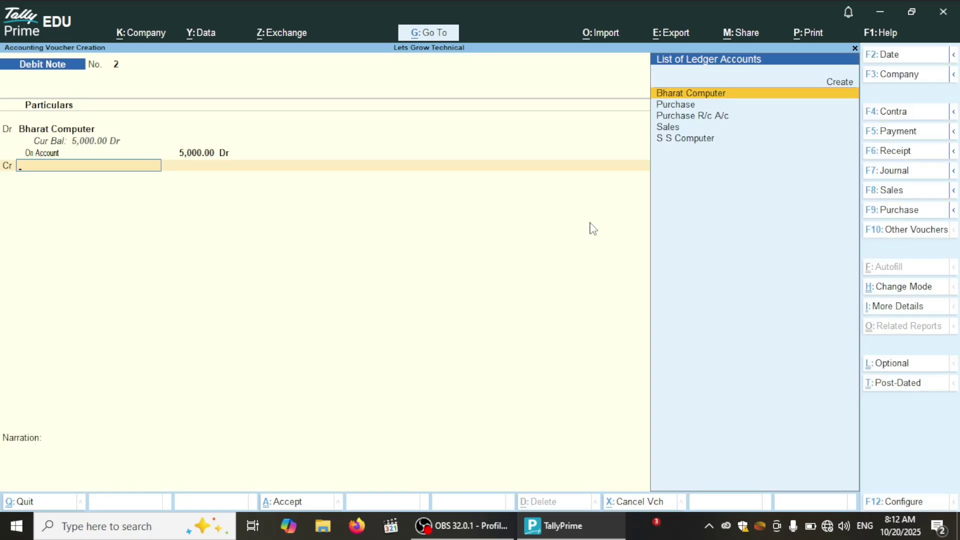
Credit Purchase R/c A/c 5,000 without inventory allocations or narration, and save the second Debit Note.
key("Down")
key("Down")
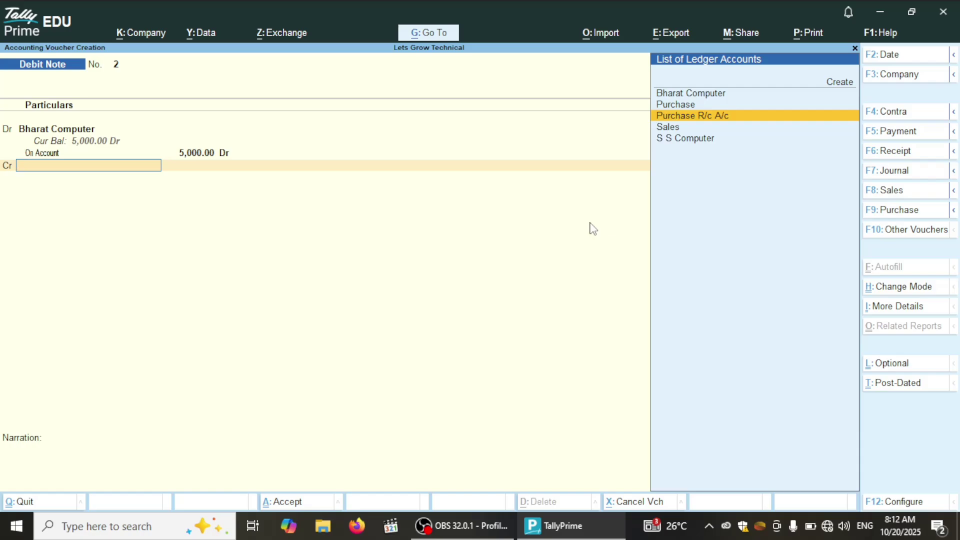
key("Return")
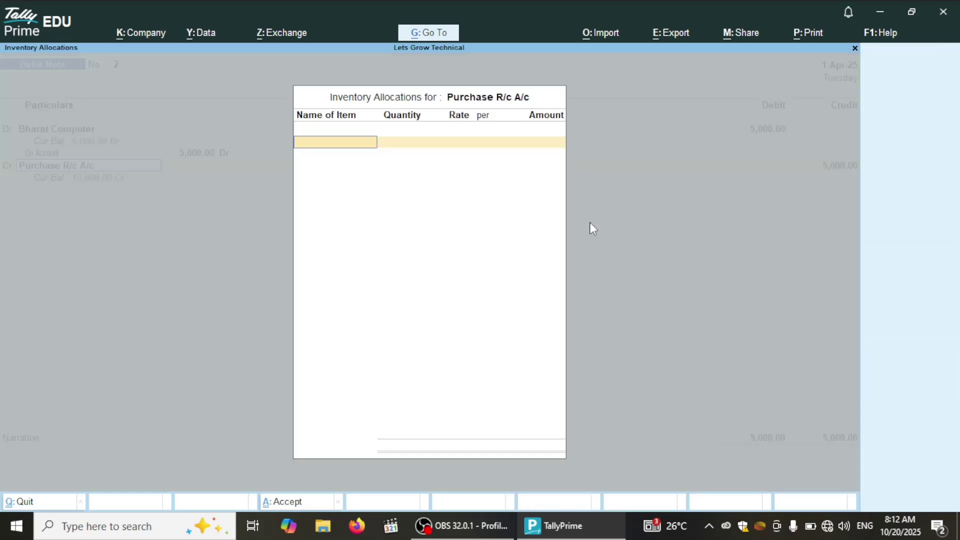
key("Return")
key("Return")
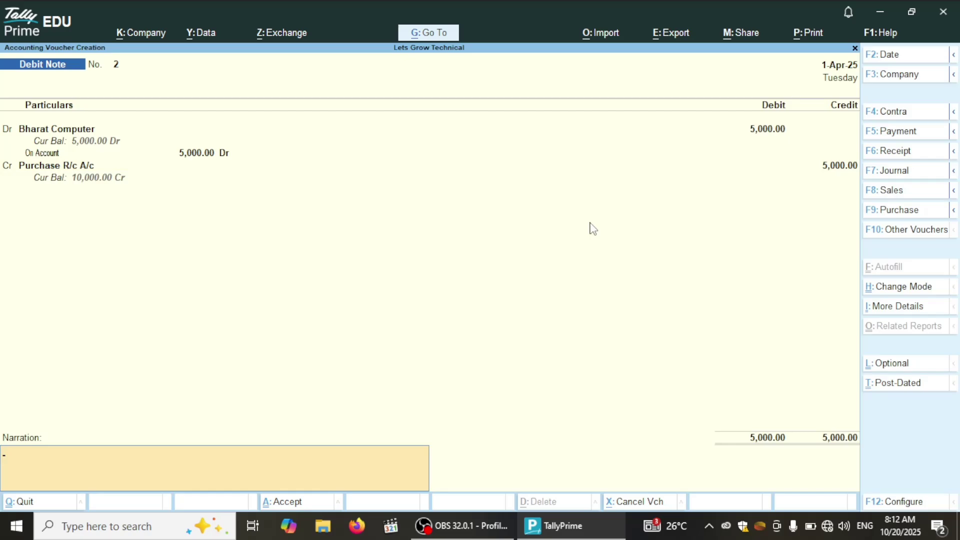
key("Return")
key("Return")
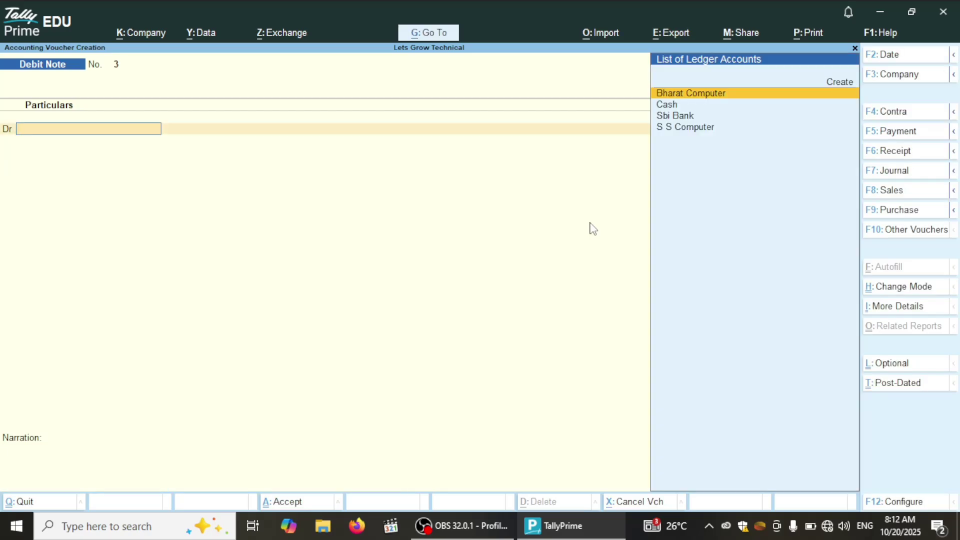
Leave voucher entry, check the Bharat Computer Debit Note in the Day Book, and close it.
key("Escape")
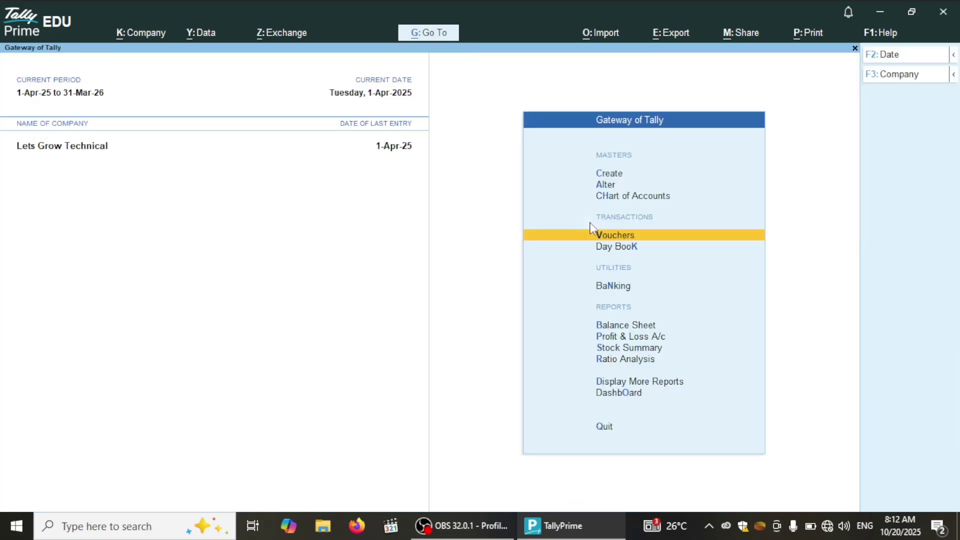
key("Down")
key("Return")
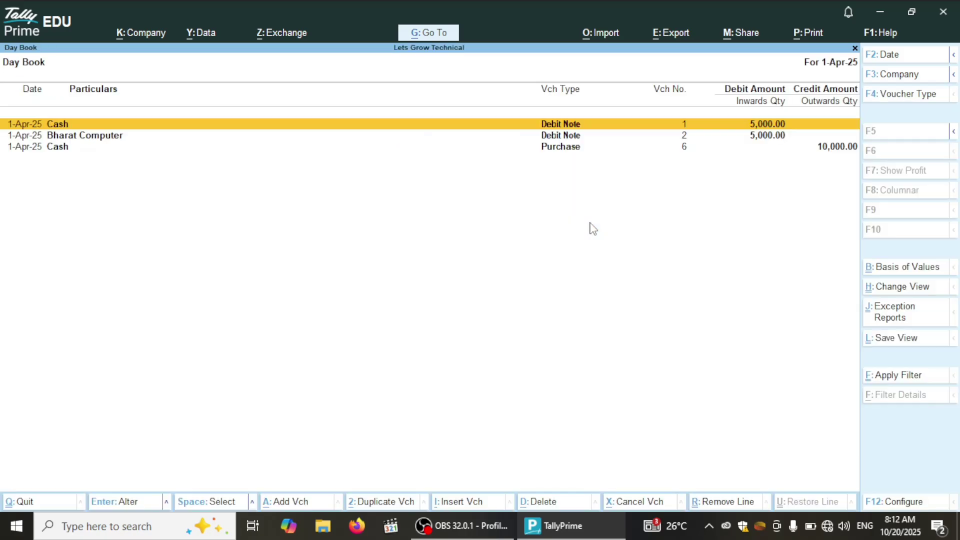
key("Escape")
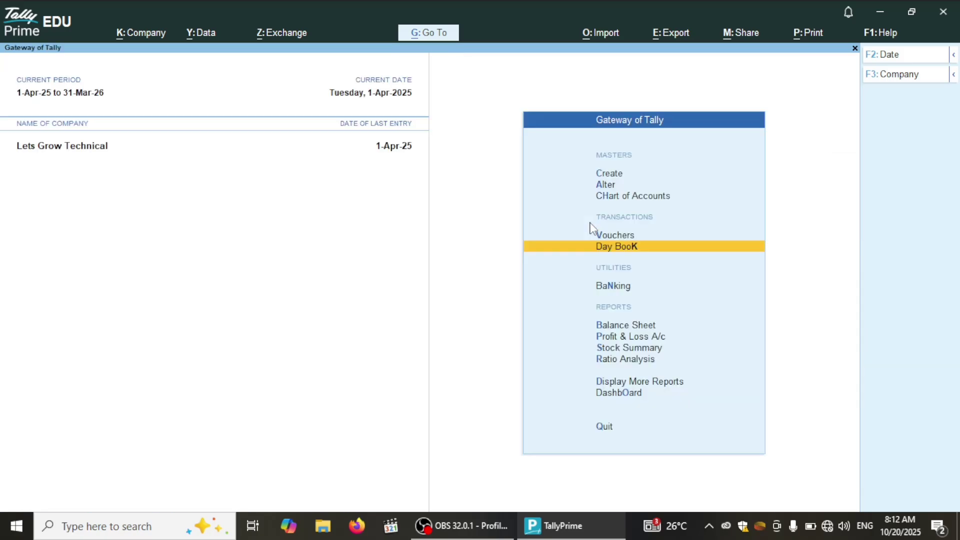
Open the Profit & Loss A/c to check how both purchase returns affect the Purchase Accounts.
key("Down")
key("Down")
key("Down")
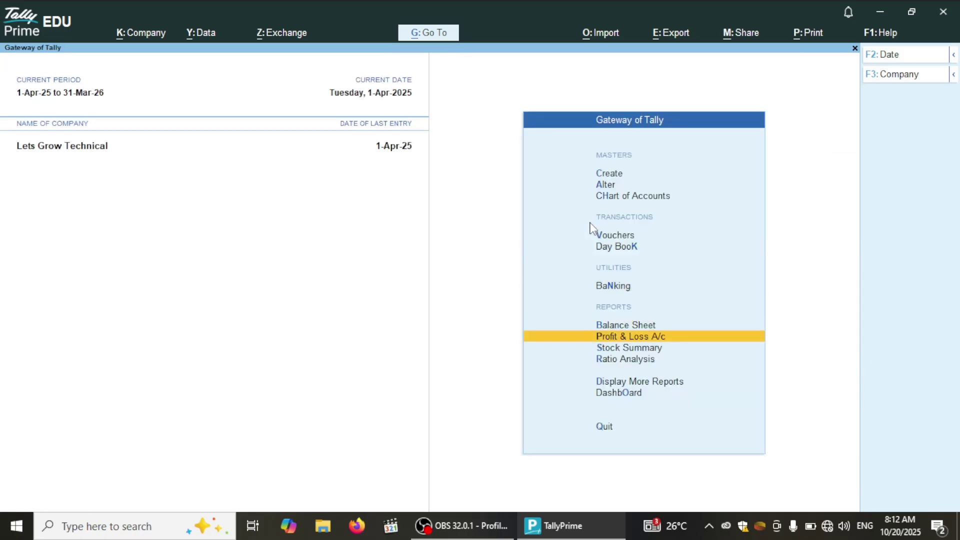
key("Return")
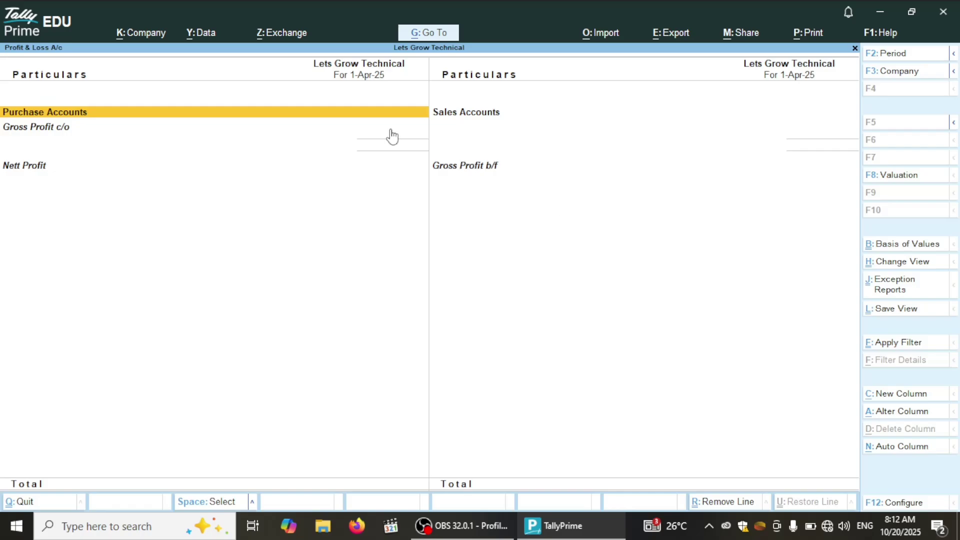